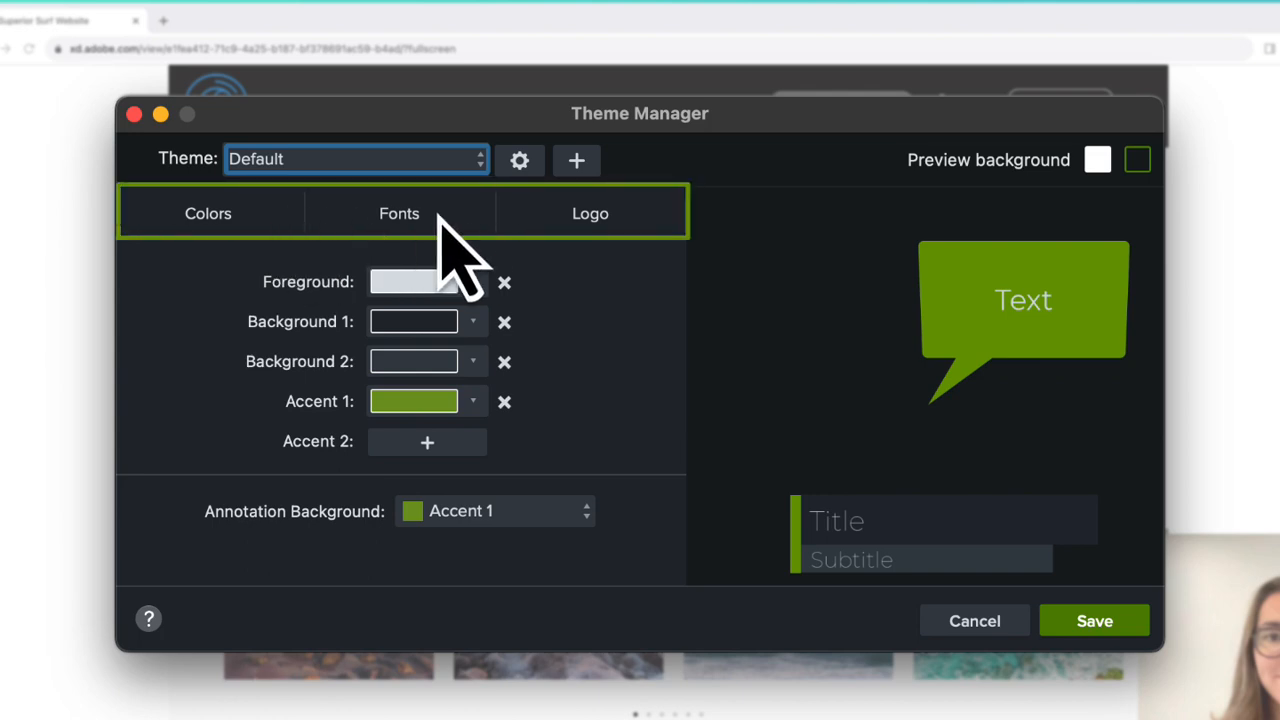
Step: Review the font and logo settings of the Default theme
click(455, 214)
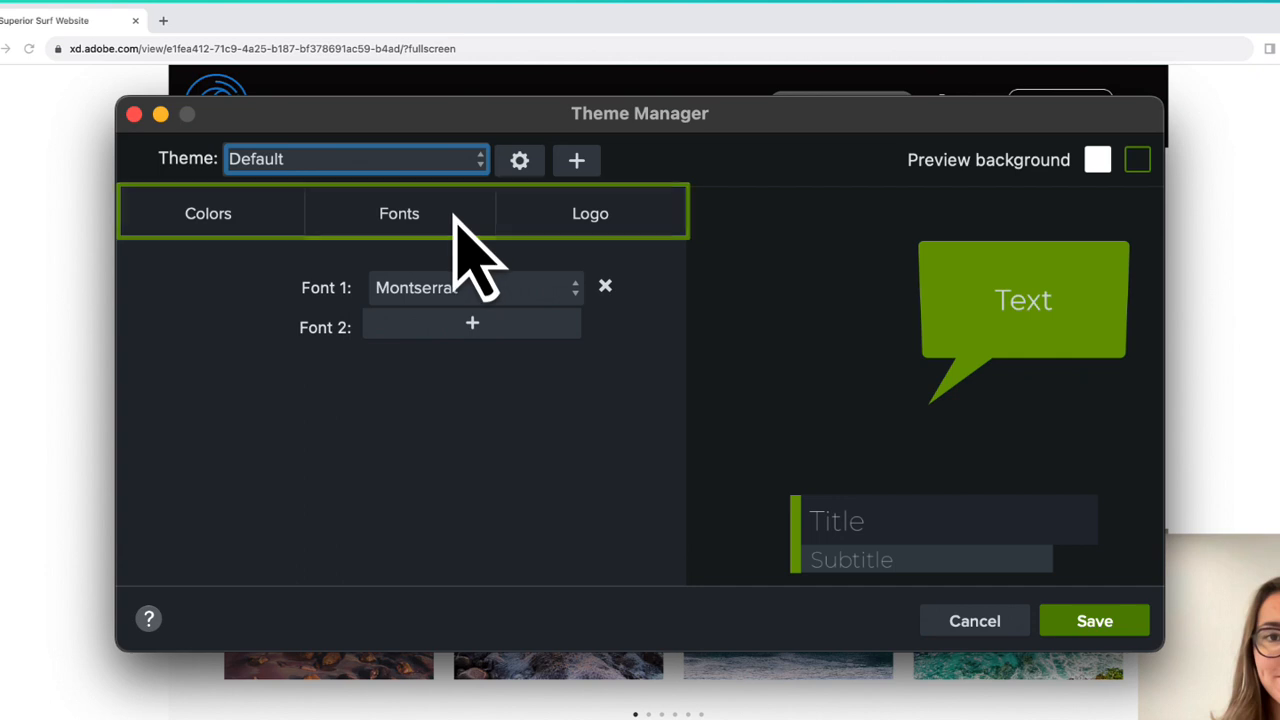
click(657, 222)
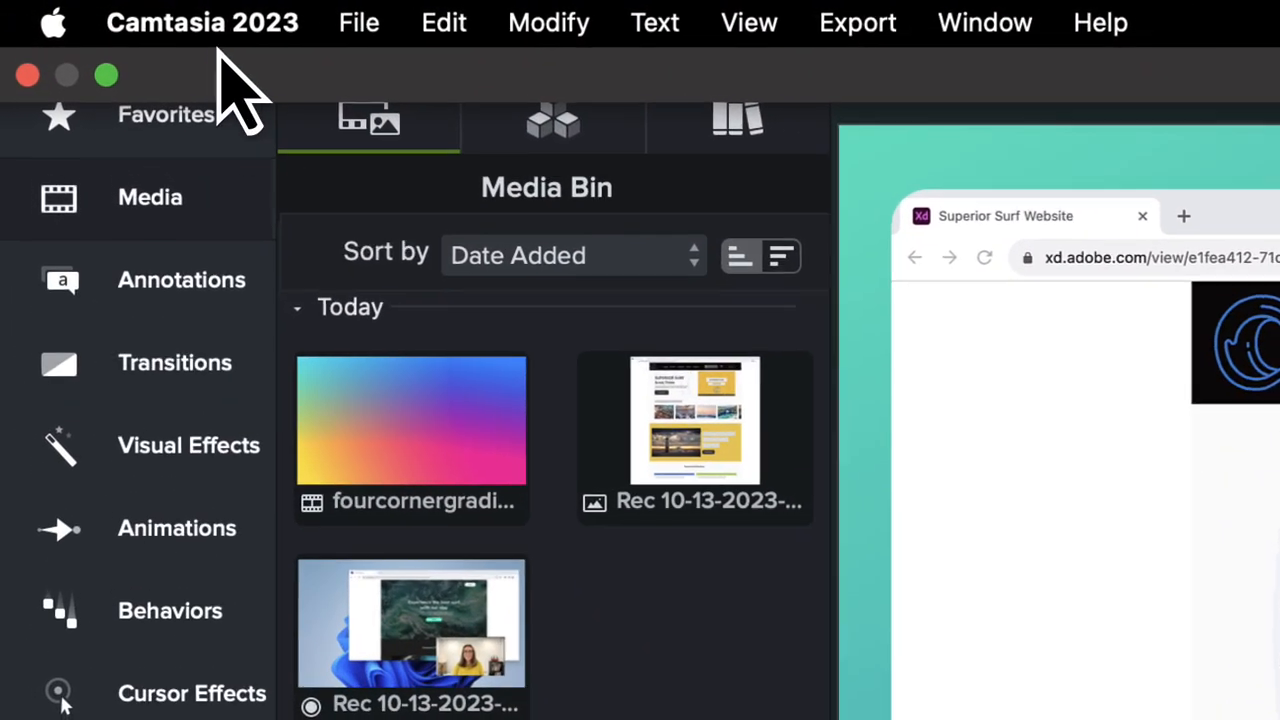
Step: Open the theme manager
click(216, 28)
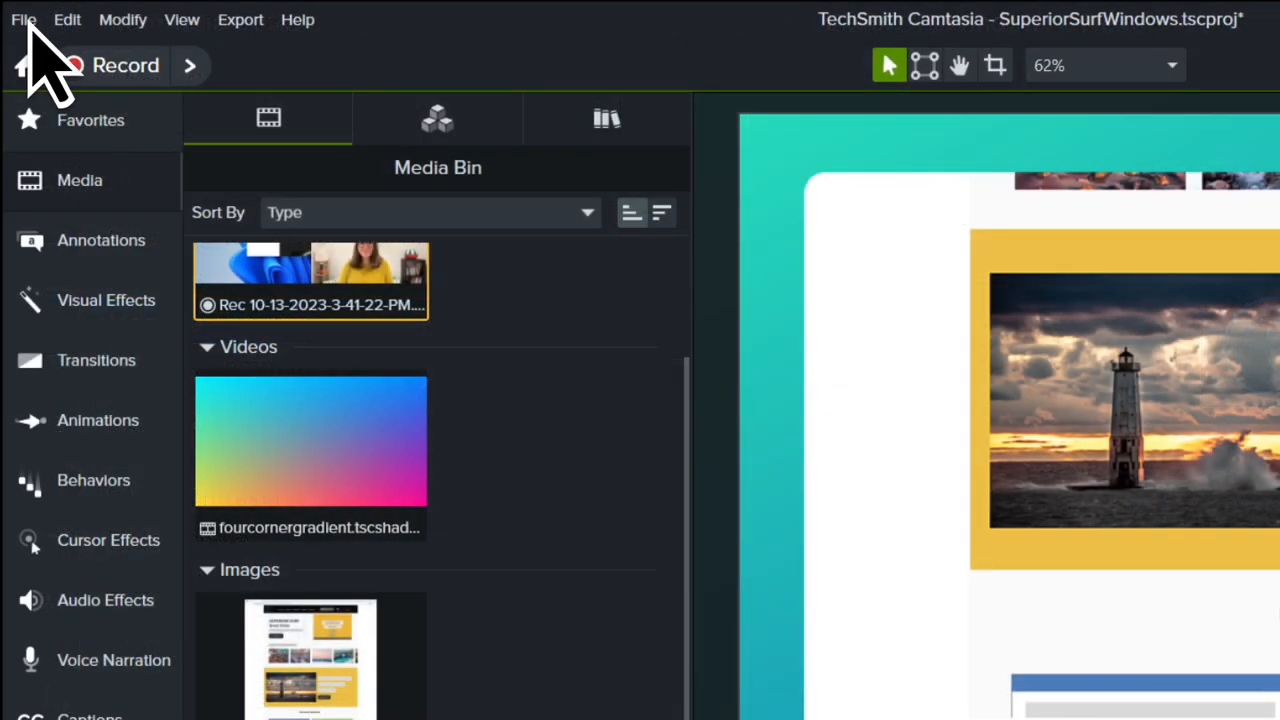
click(25, 18)
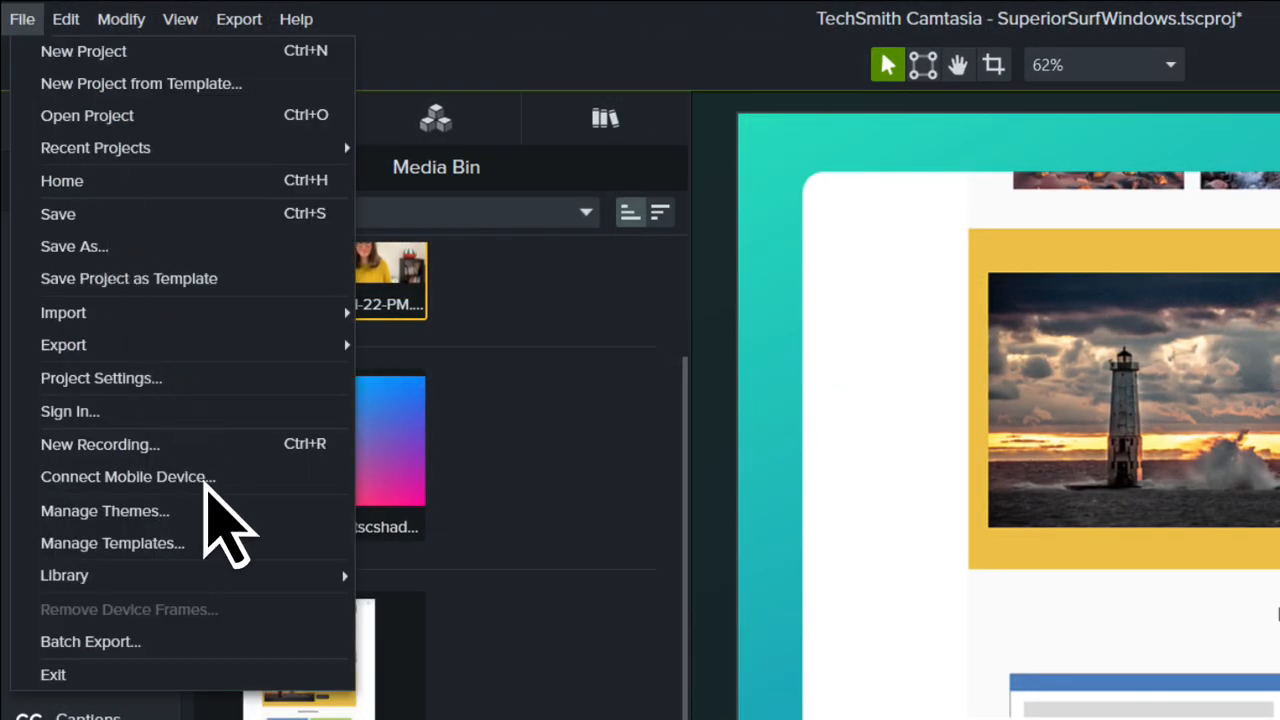
click(216, 511)
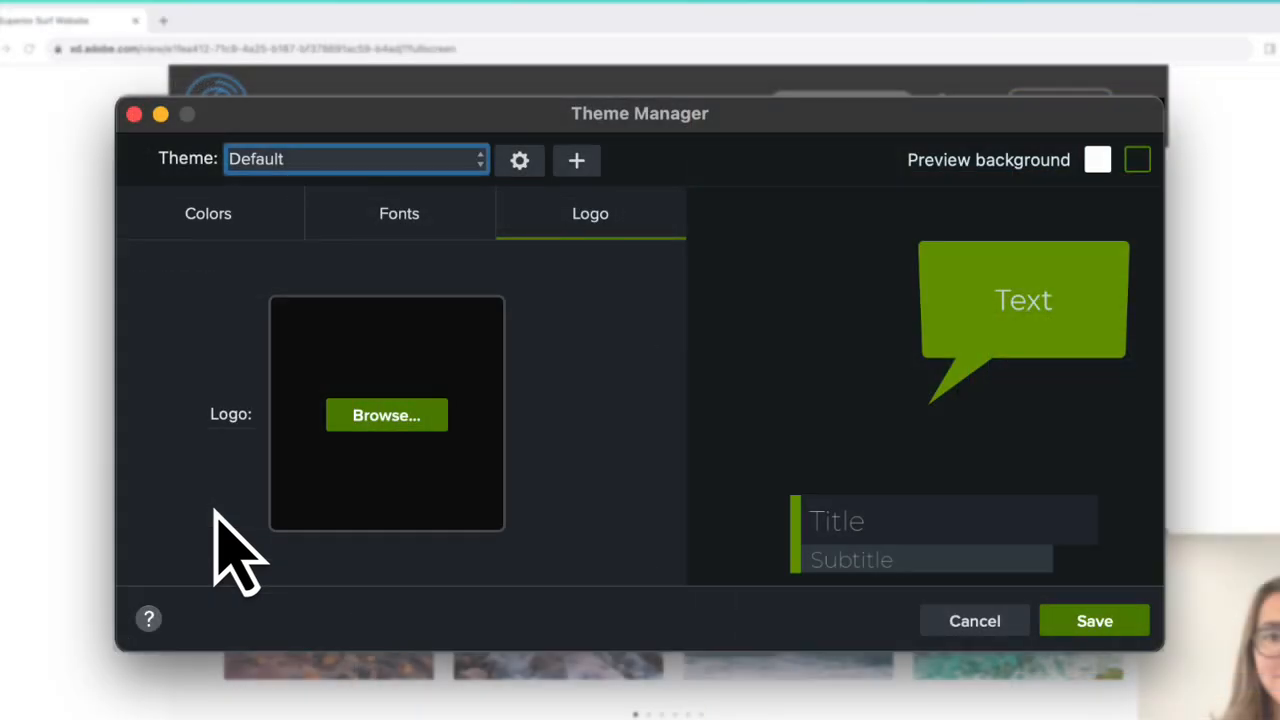
Step: Examine the theme creation dialog, the list of existing themes and the theme management options
click(578, 162)
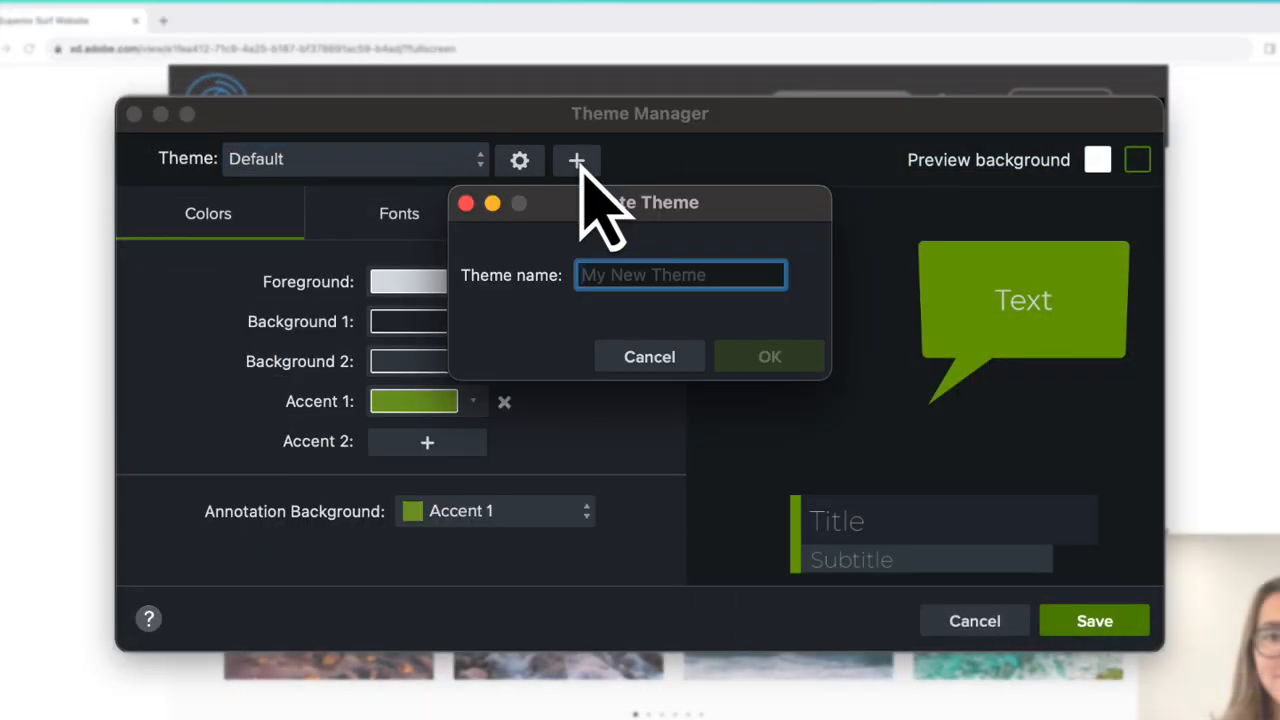
click(468, 164)
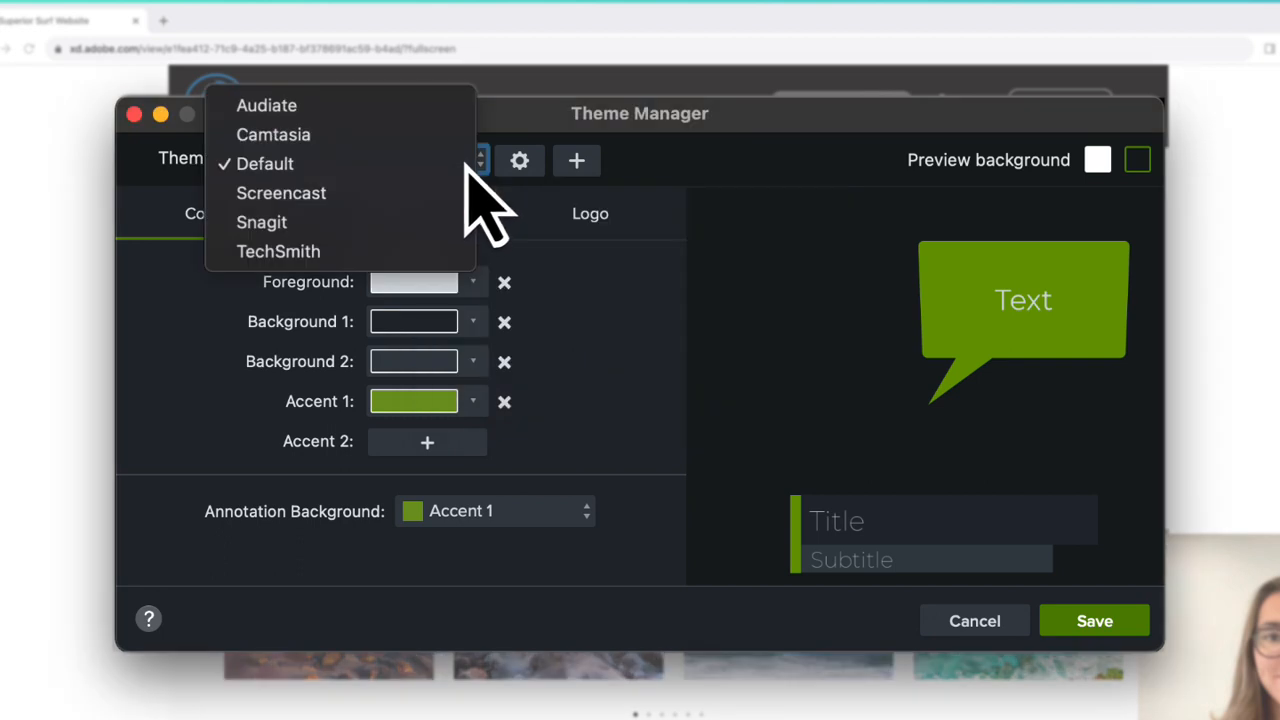
click(522, 165)
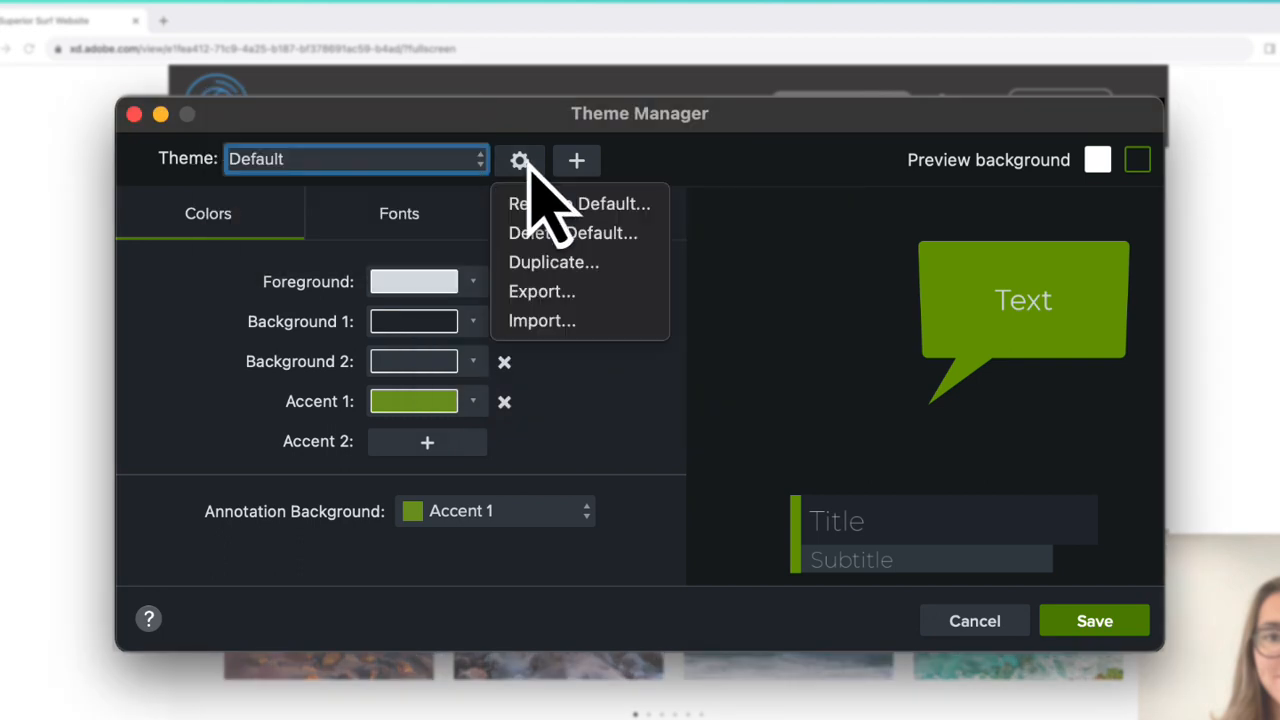
click(686, 183)
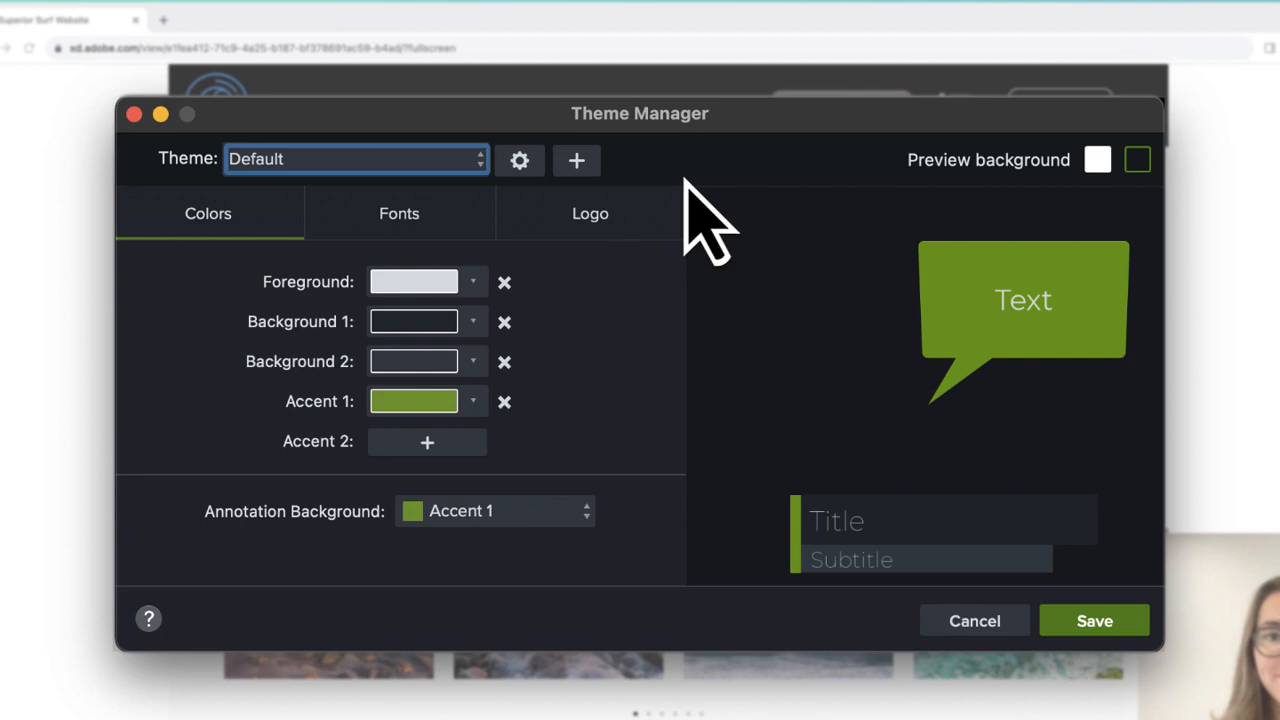
Step: Create a new theme named Superior Surf
click(588, 163)
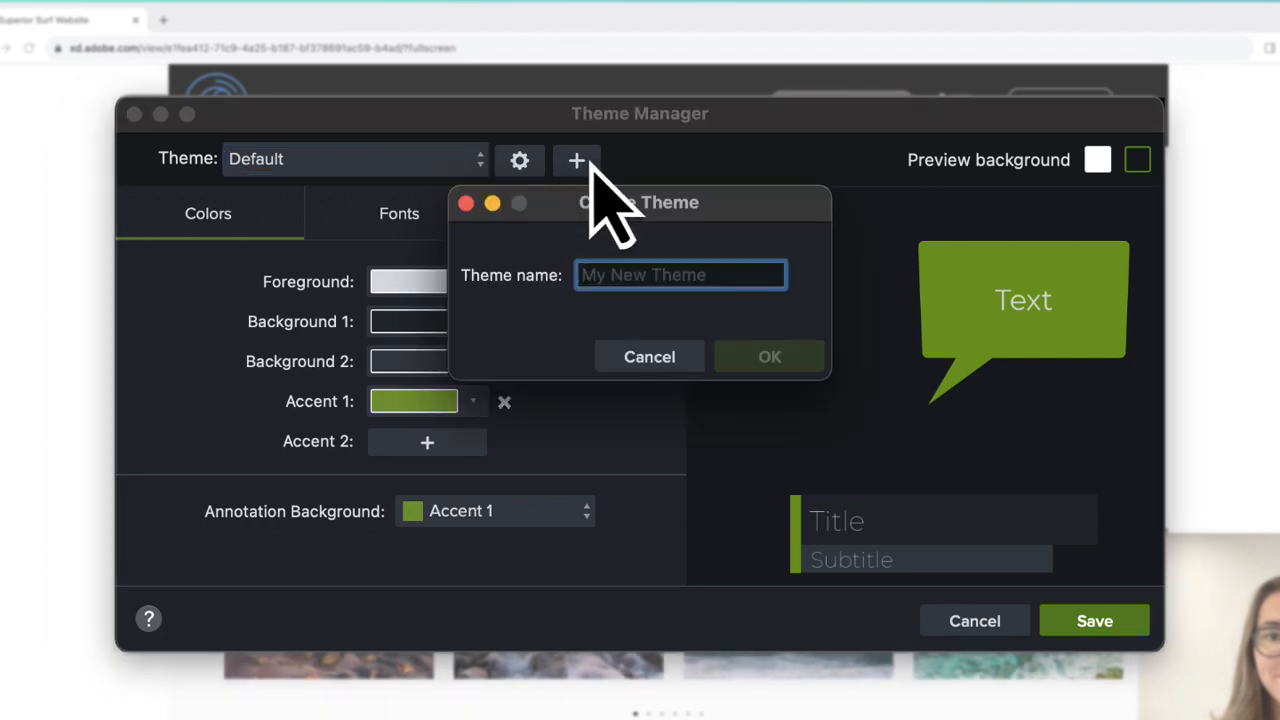
text(Superior Surf)
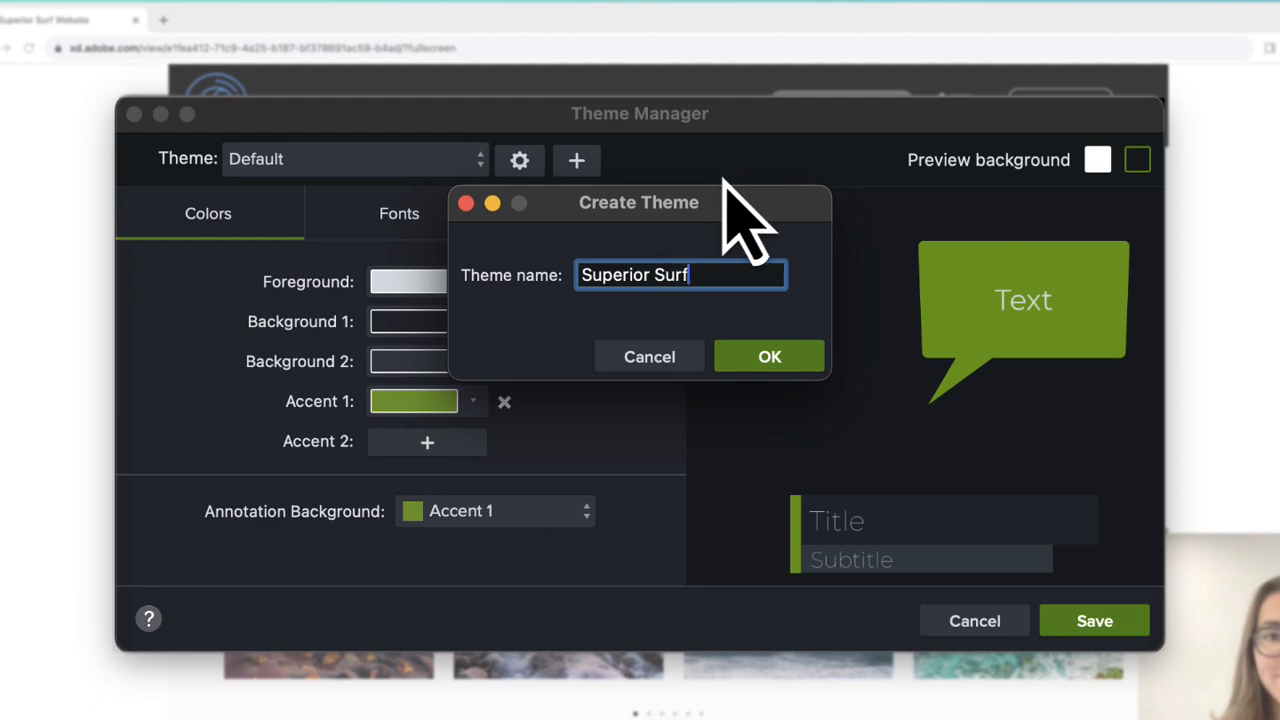
click(804, 364)
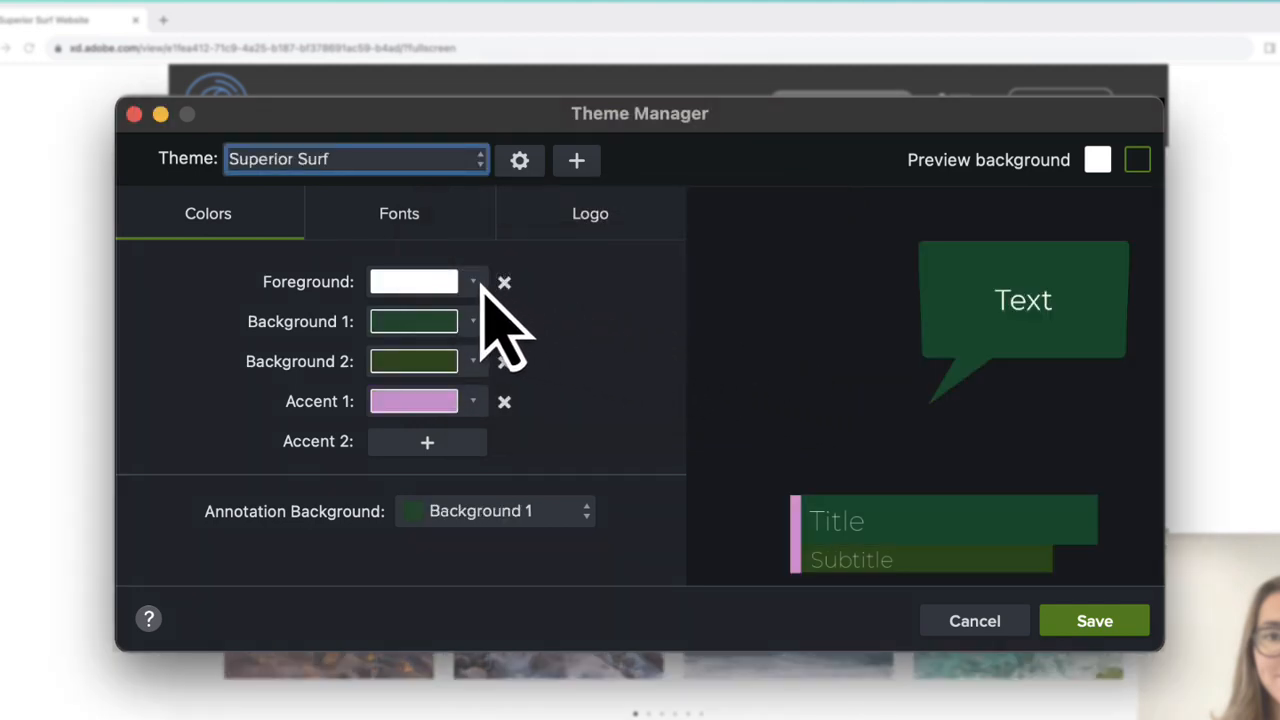
Step: Set the theme's Foreground to white and Background 1 to the yellow sampled from the website's banner
click(474, 283)
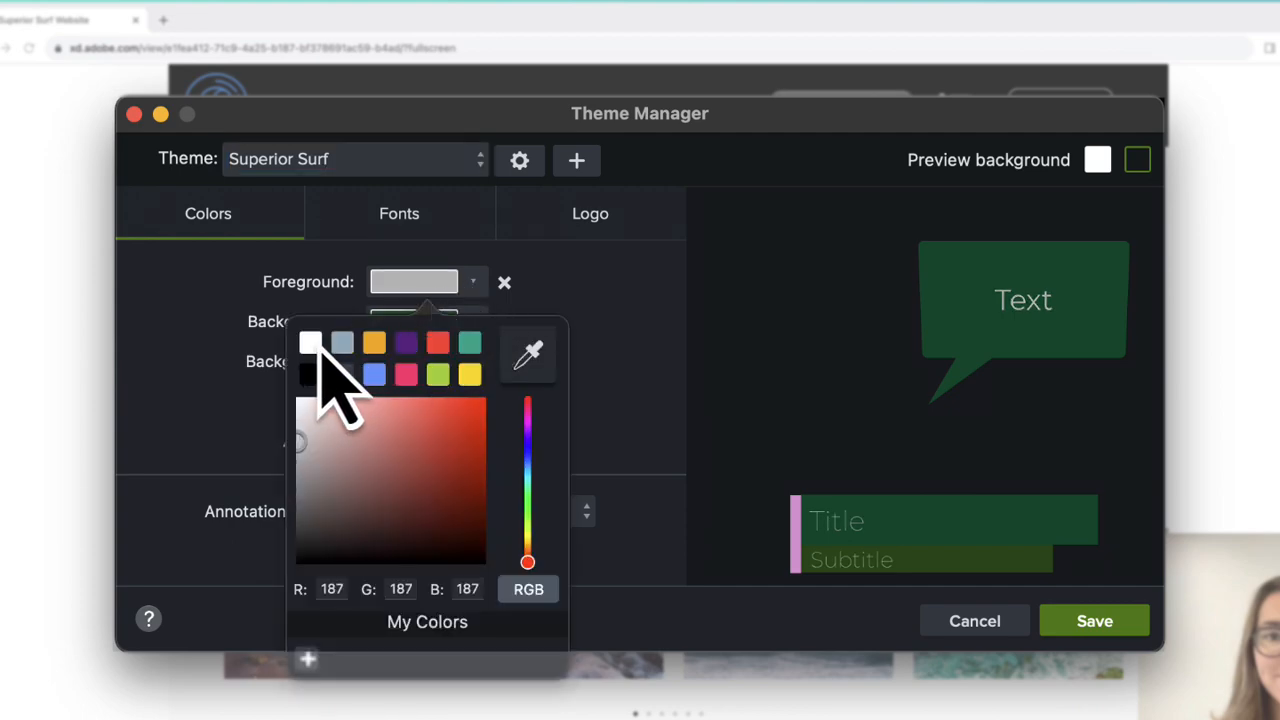
click(314, 344)
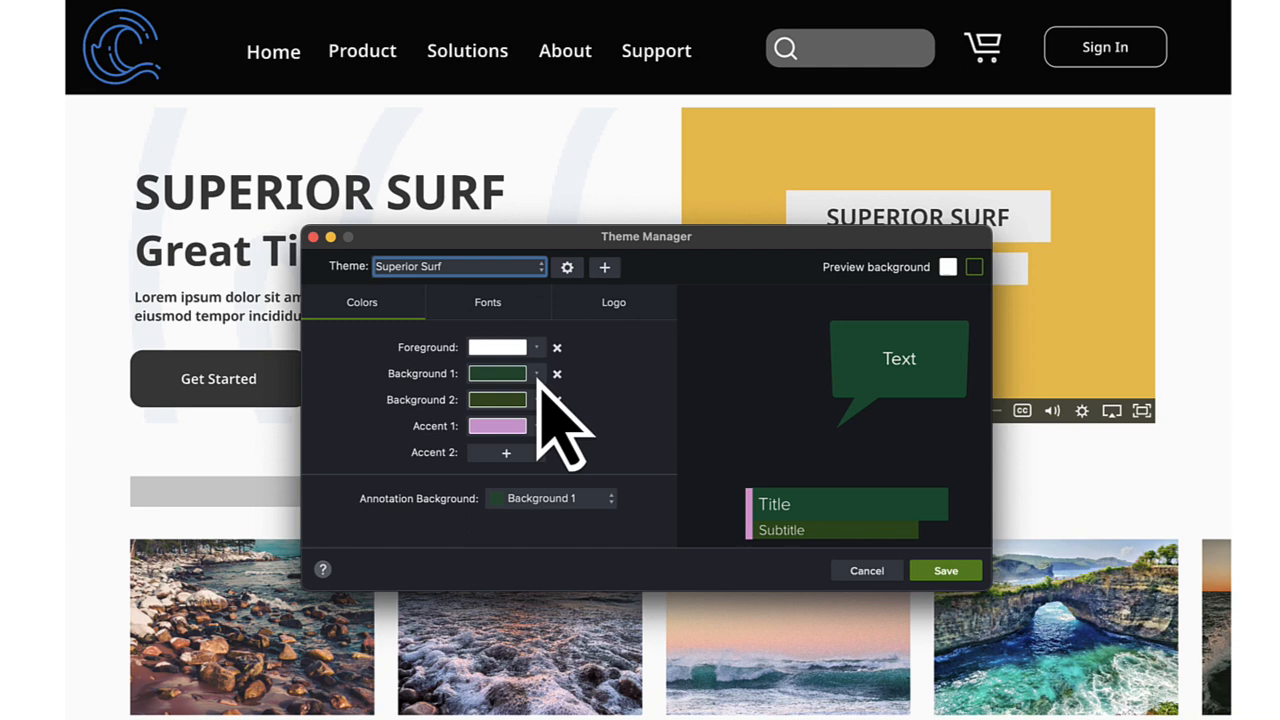
click(537, 374)
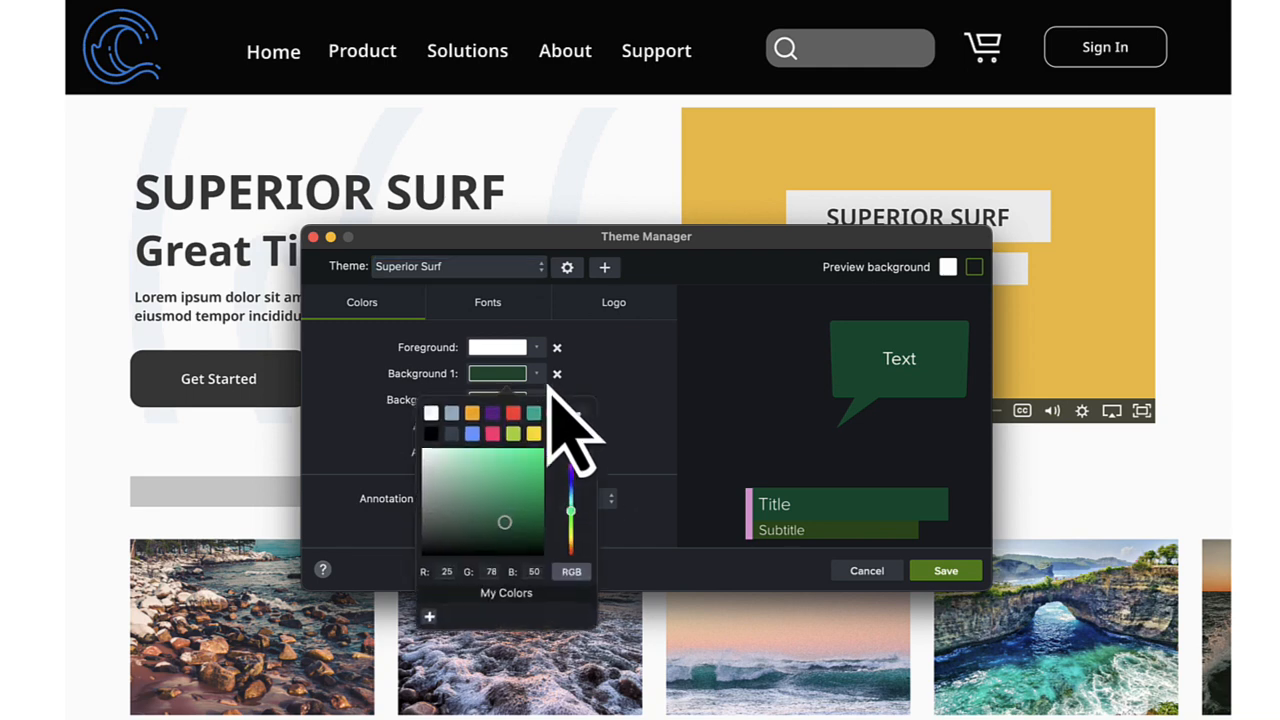
click(574, 423)
click(1086, 314)
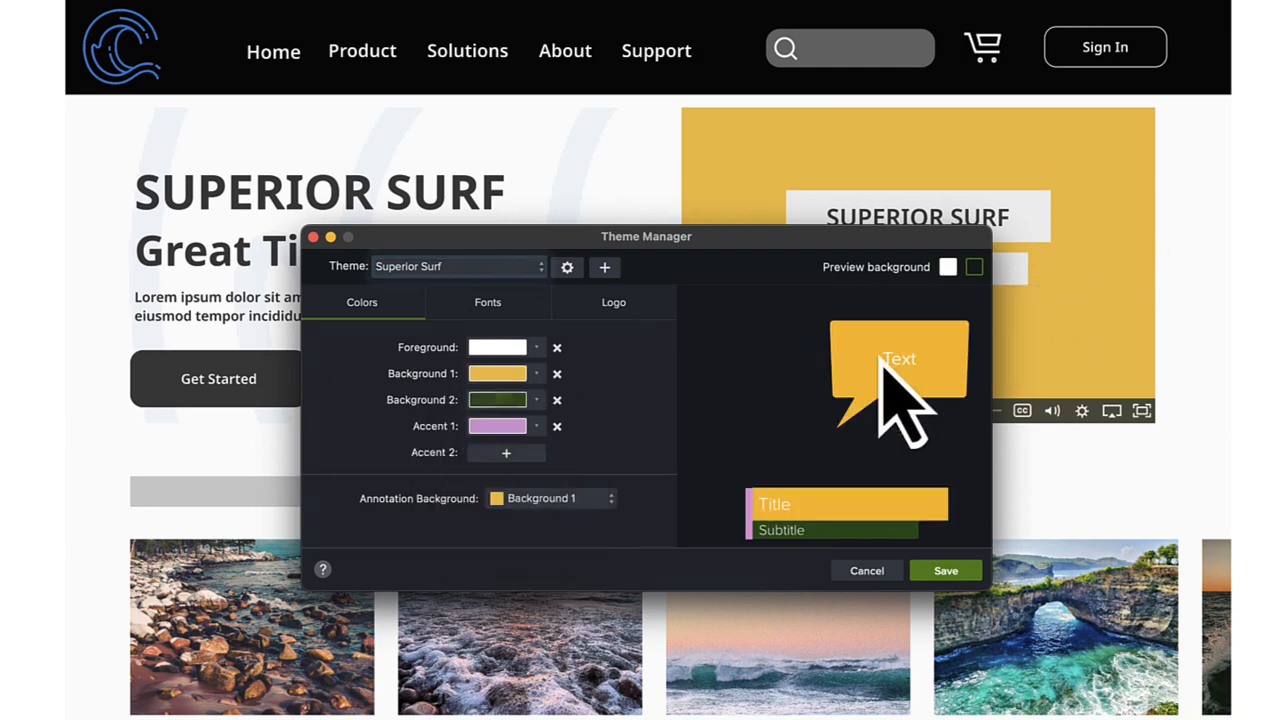
Step: Set the theme's Background 2 to the blue sampled from the website's wave logo
click(537, 400)
click(573, 447)
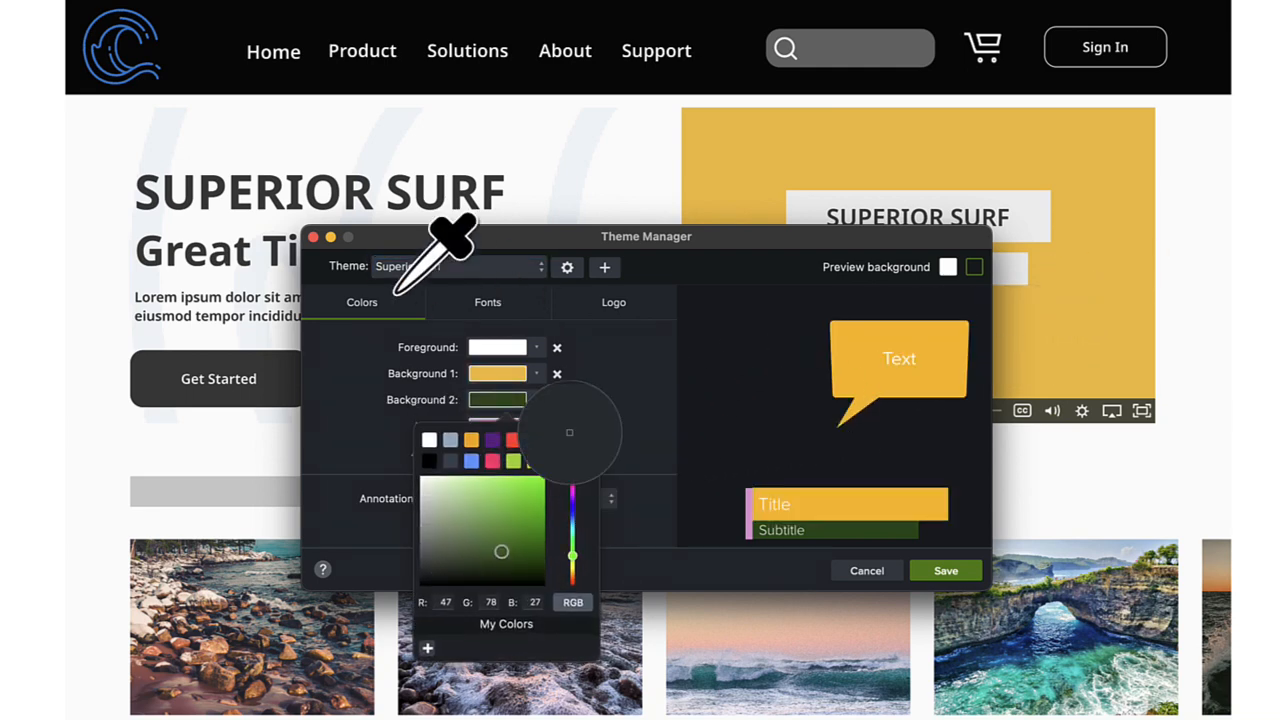
click(128, 56)
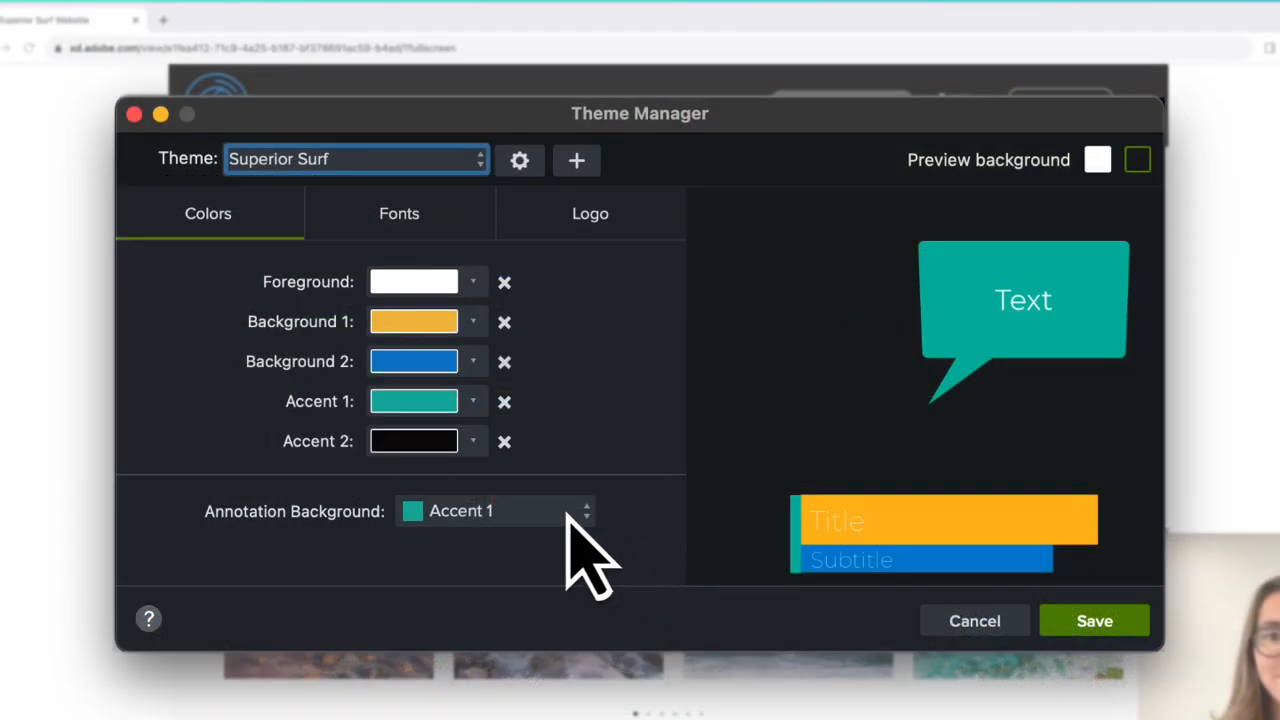
Step: Set the theme's annotation background to Accent 1 and its Font 1 to Proxima Nova
click(568, 514)
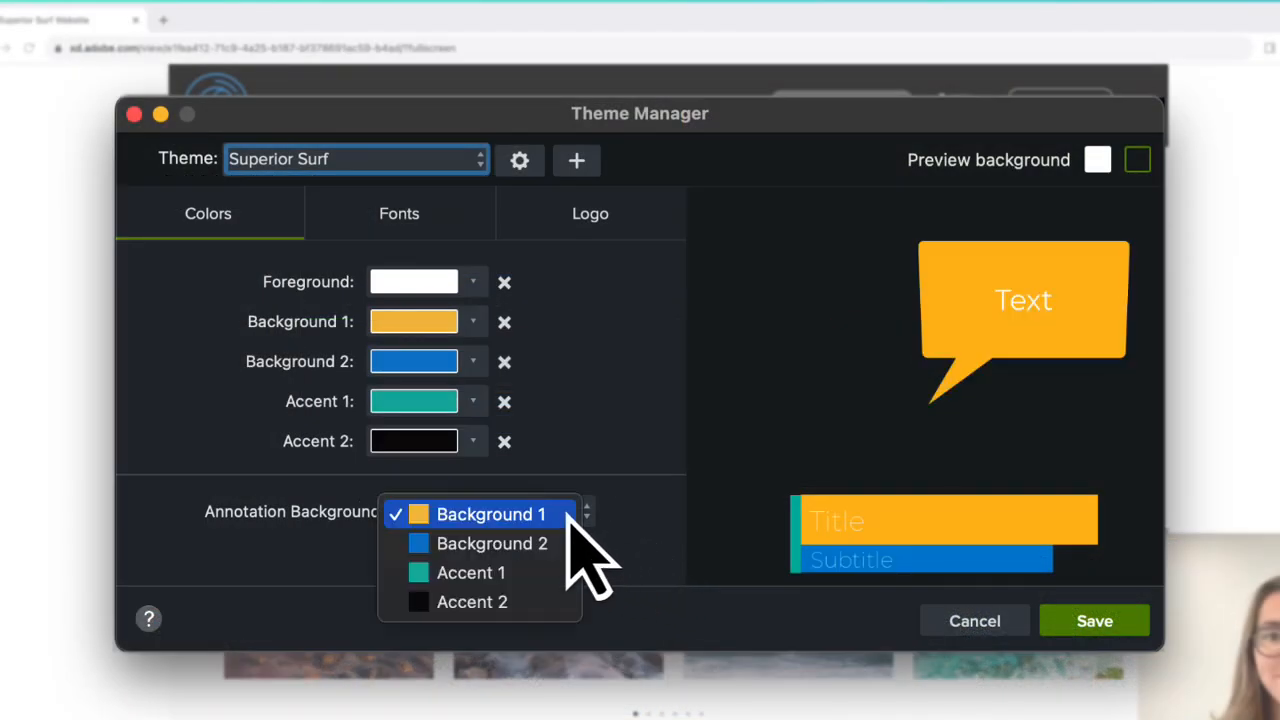
click(521, 580)
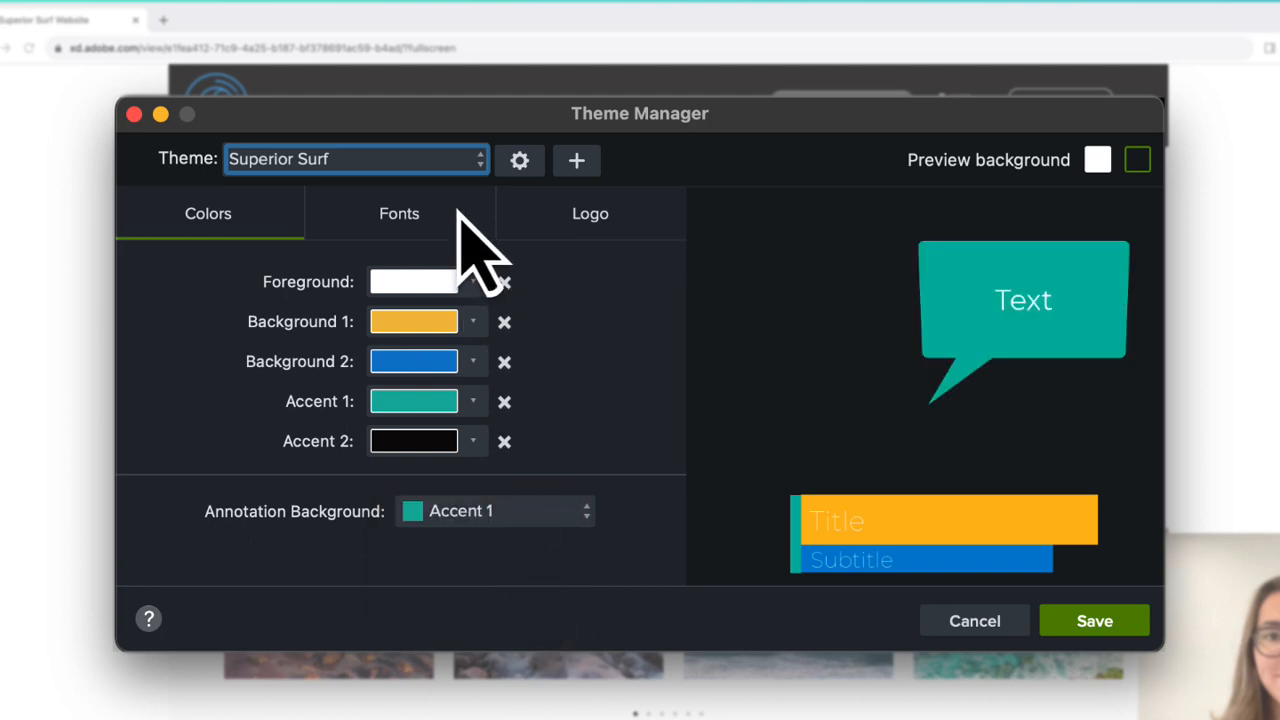
click(458, 214)
click(563, 288)
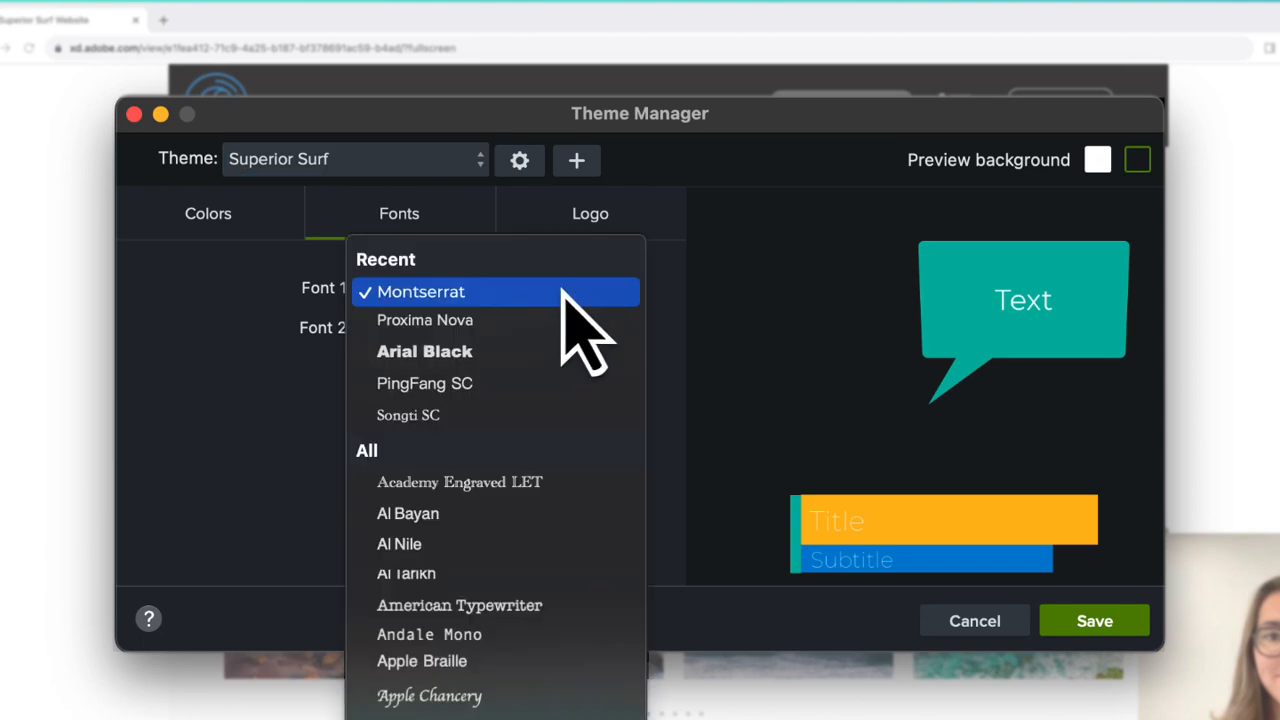
click(598, 345)
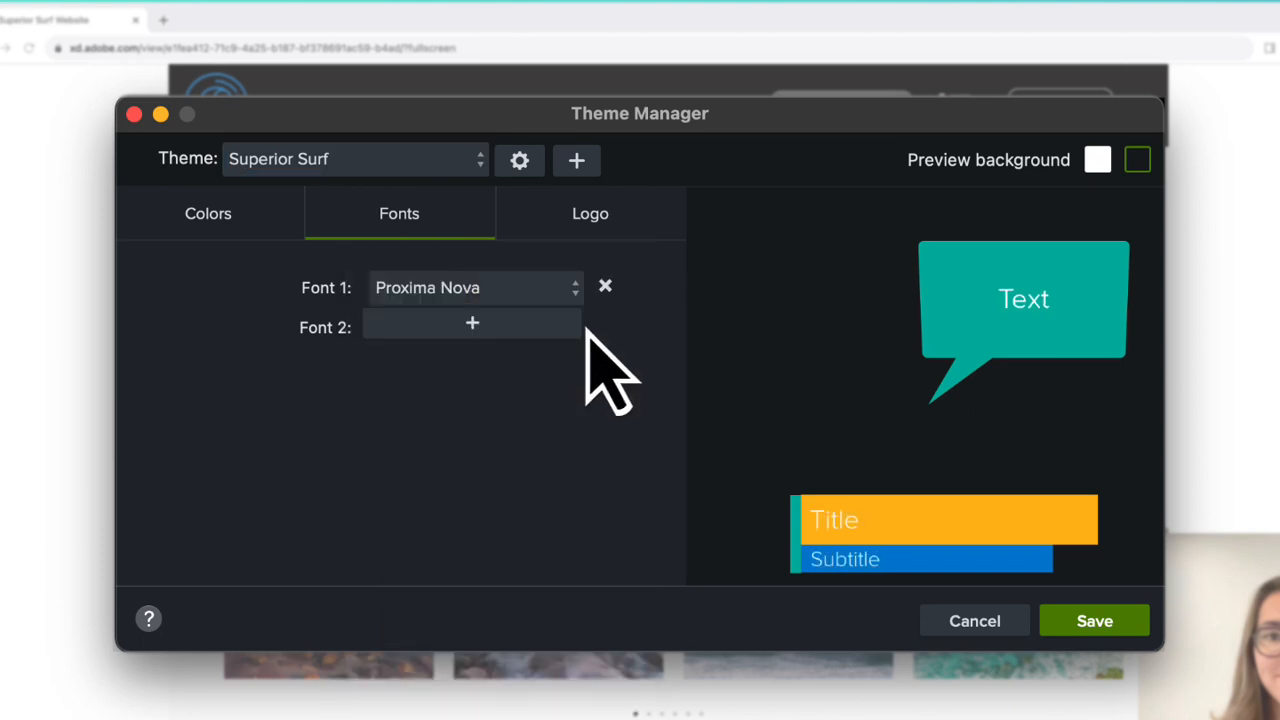
Step: Add Superior Surf Logo.png from the Desktop as the theme's logo
click(650, 216)
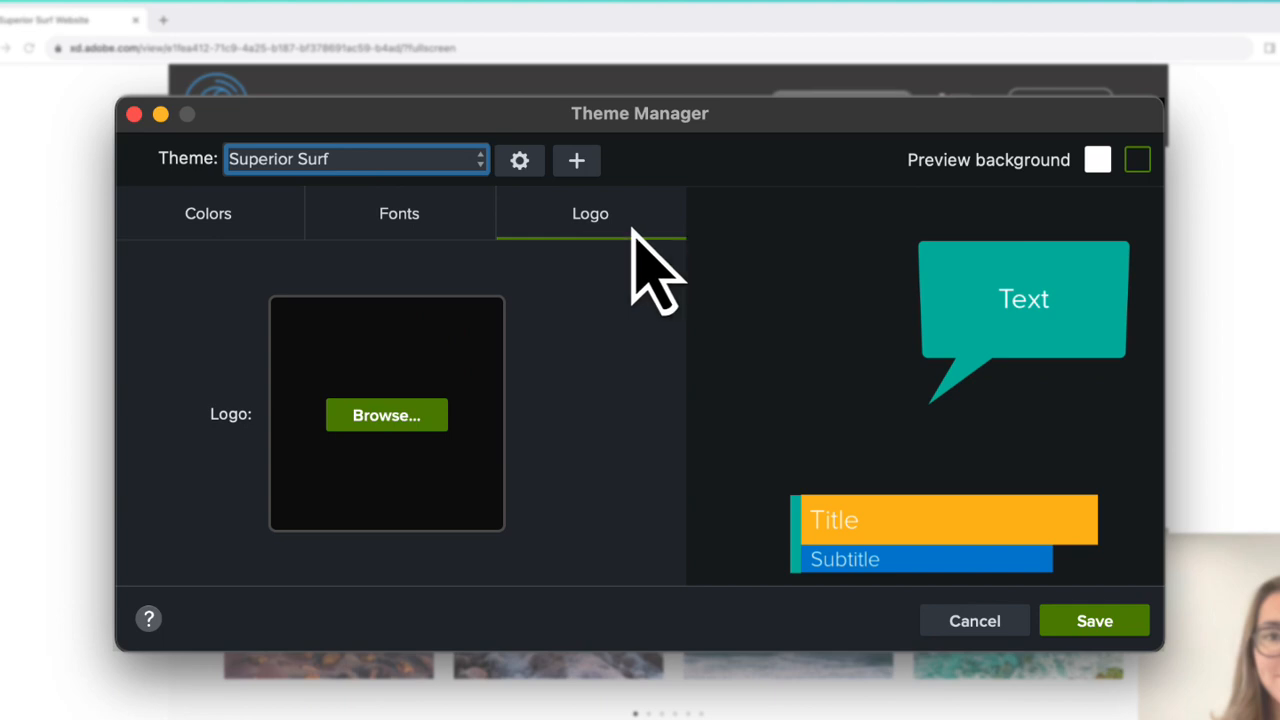
click(420, 418)
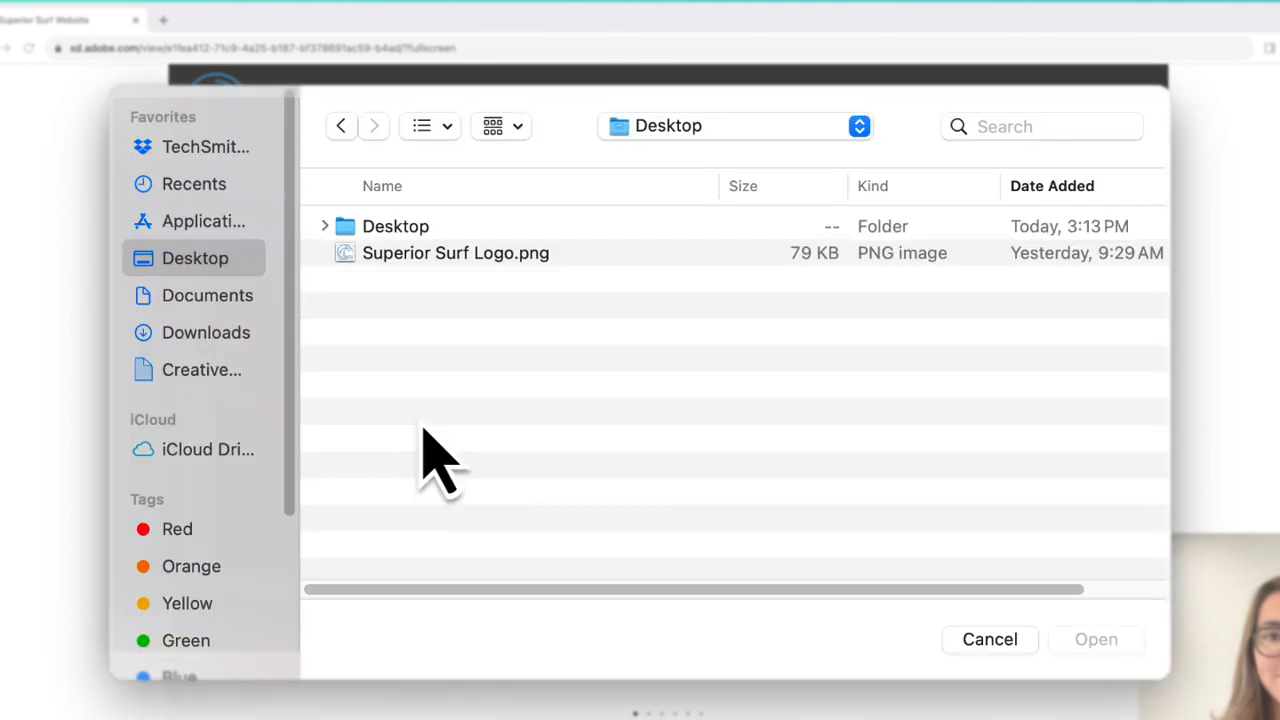
click(579, 256)
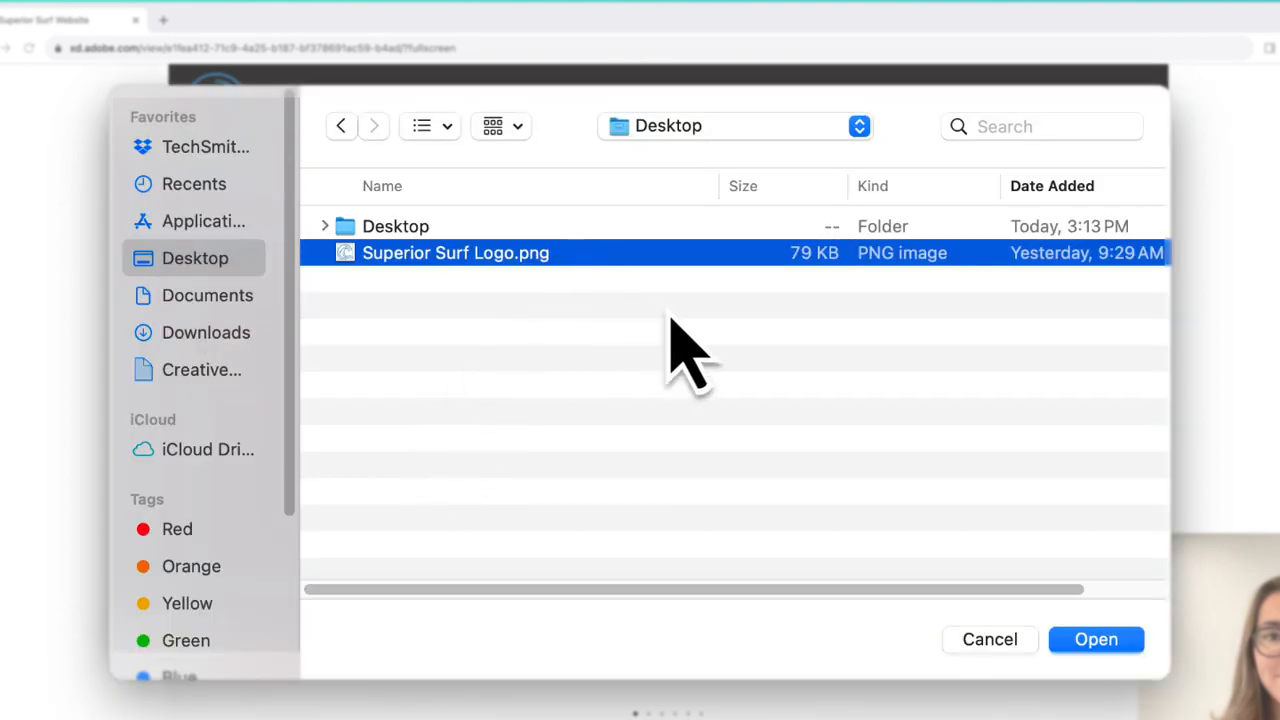
click(1097, 641)
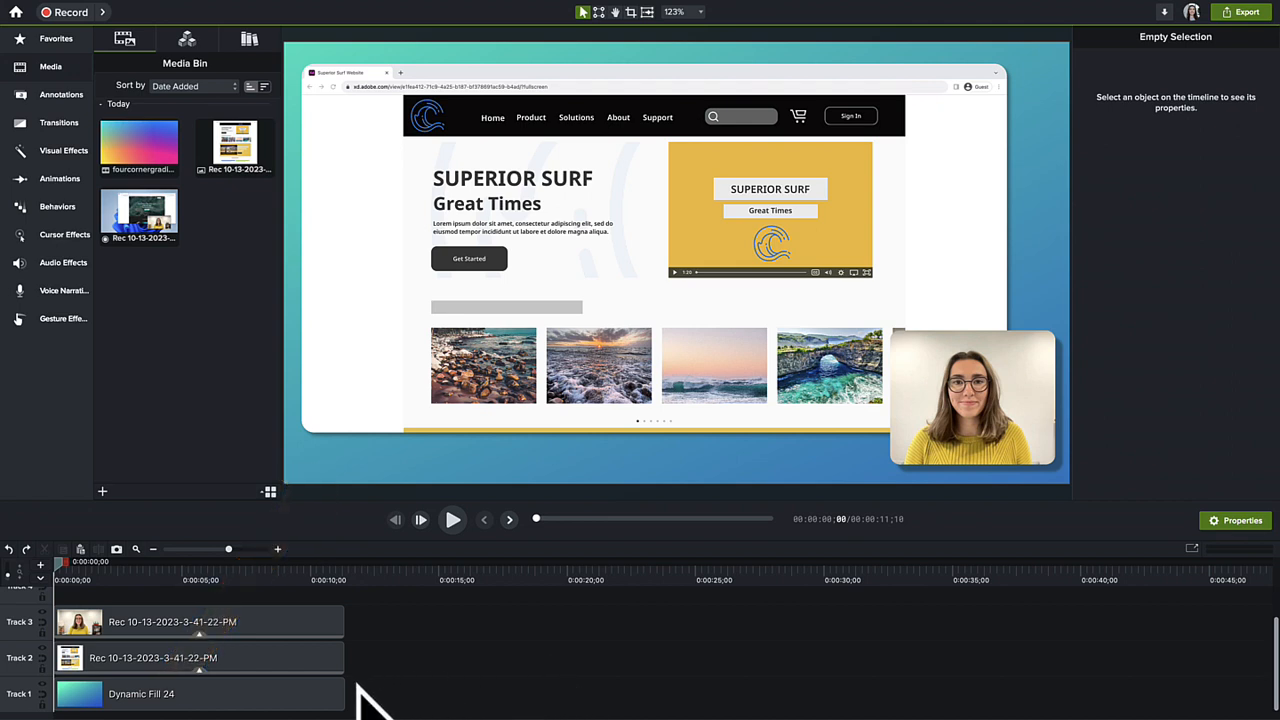
Step: Set Color 1 of the Dynamic Fill 24 background clip to white from the Superior Surf theme
click(297, 705)
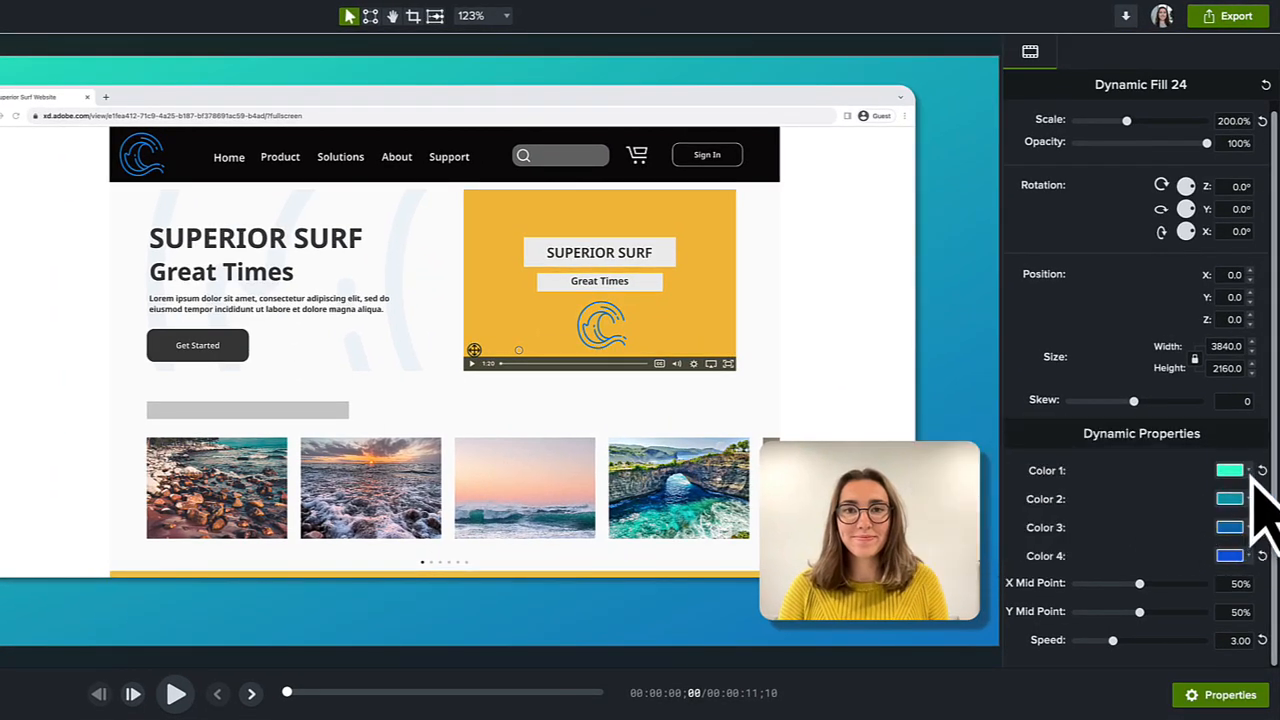
click(1249, 476)
click(1203, 509)
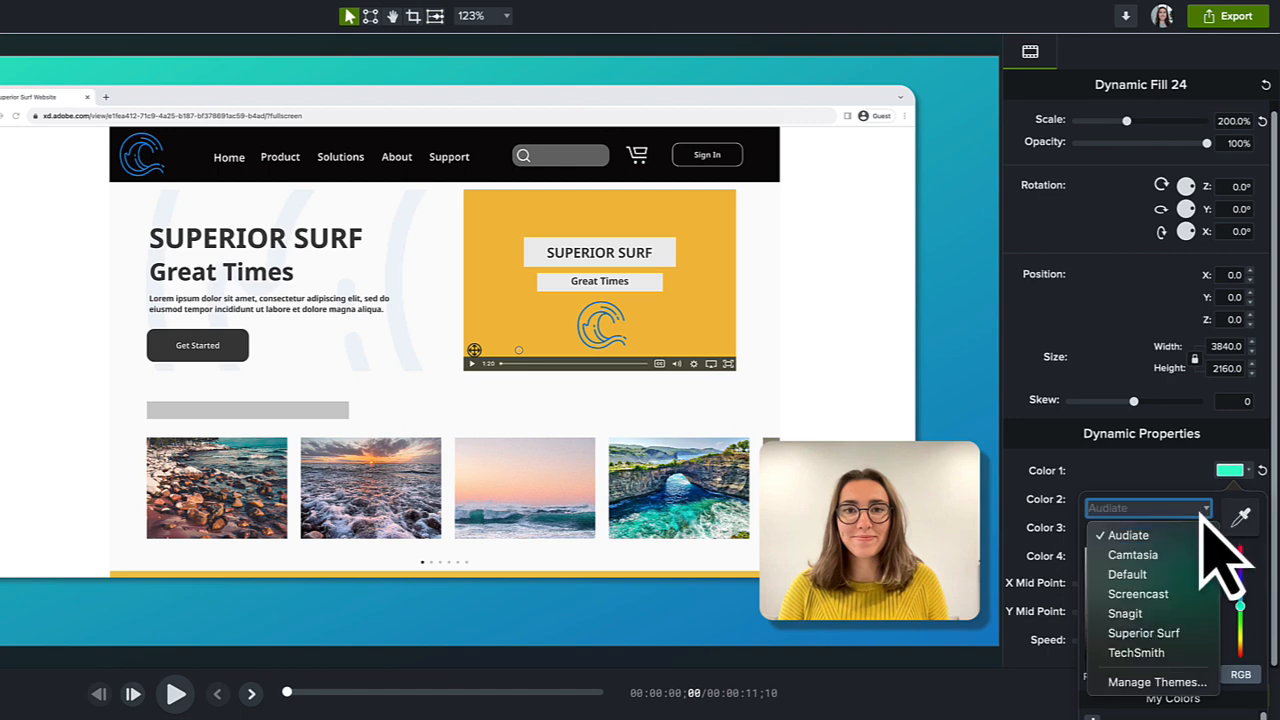
click(1200, 632)
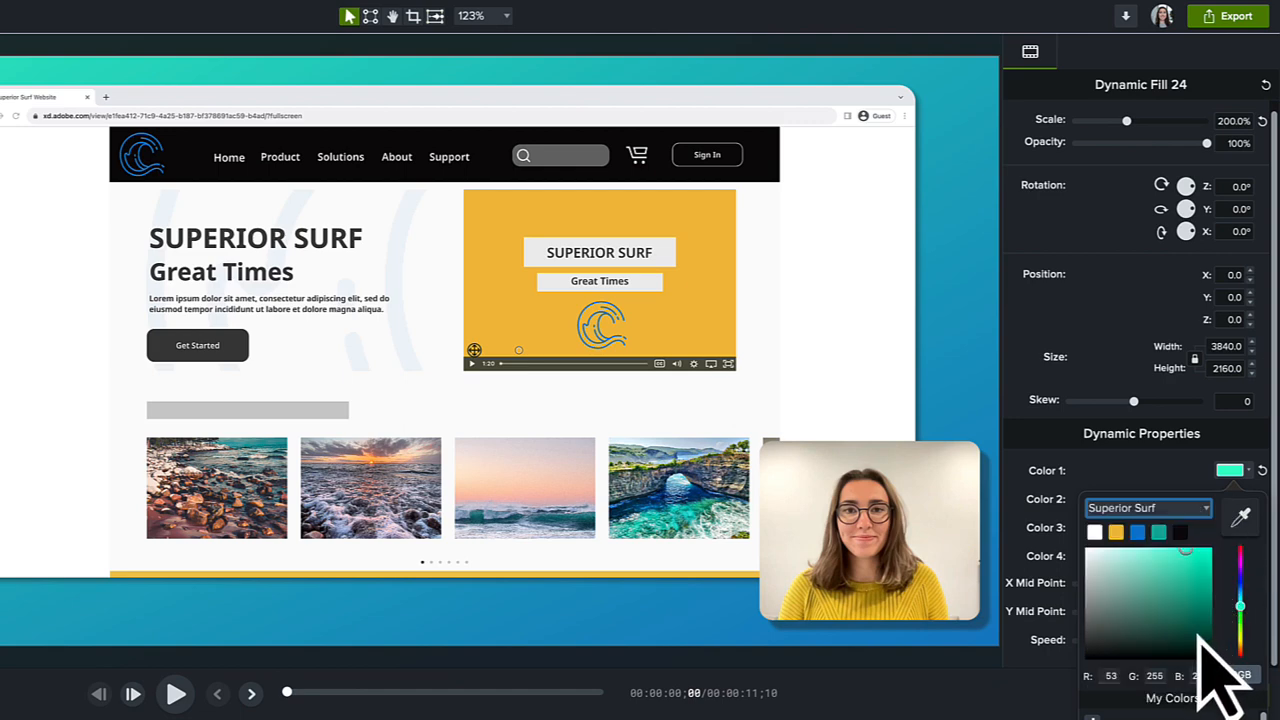
click(1096, 537)
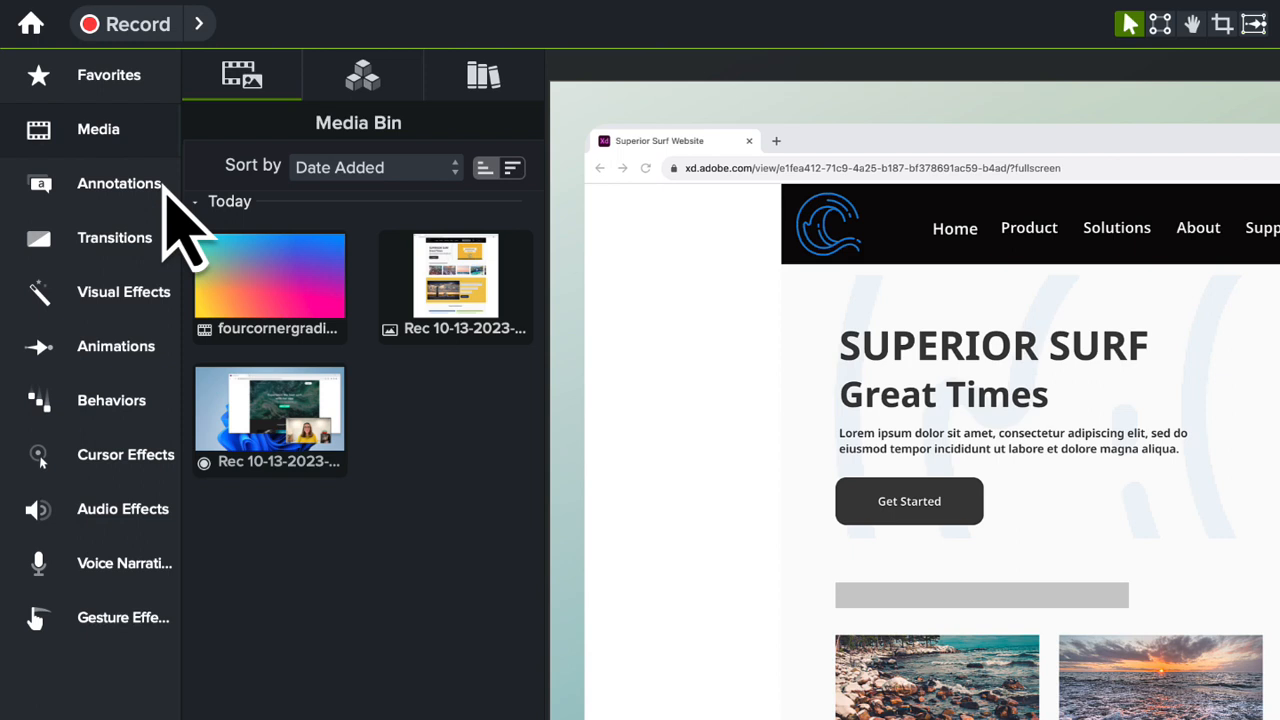
Step: Add a green Sketch Motion rectangle over the Contact Us button at 0:00:07;20
click(178, 213)
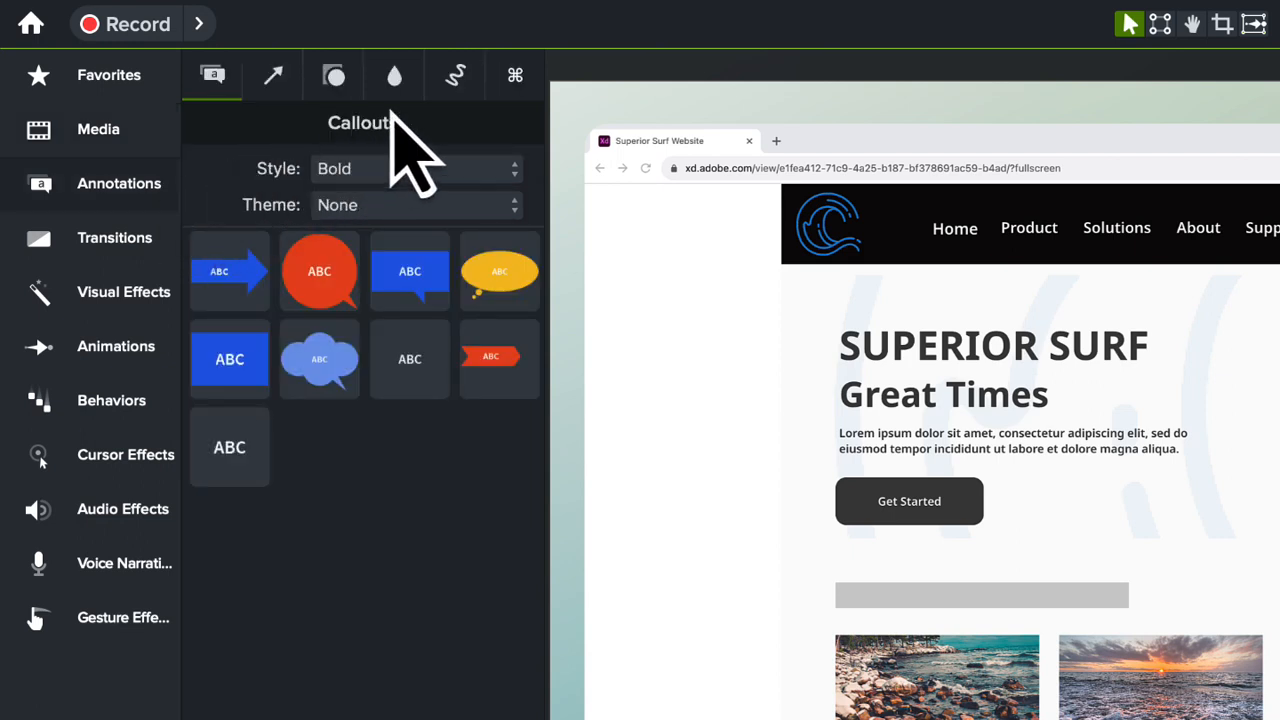
click(468, 88)
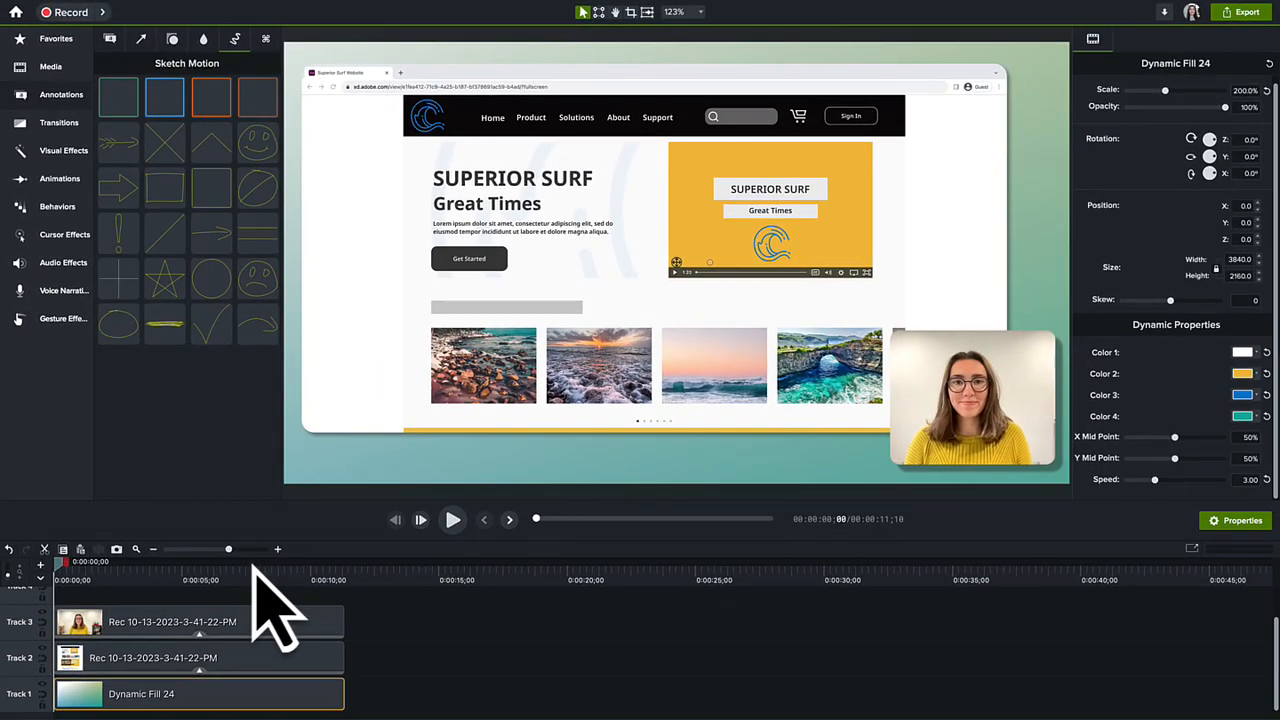
click(252, 566)
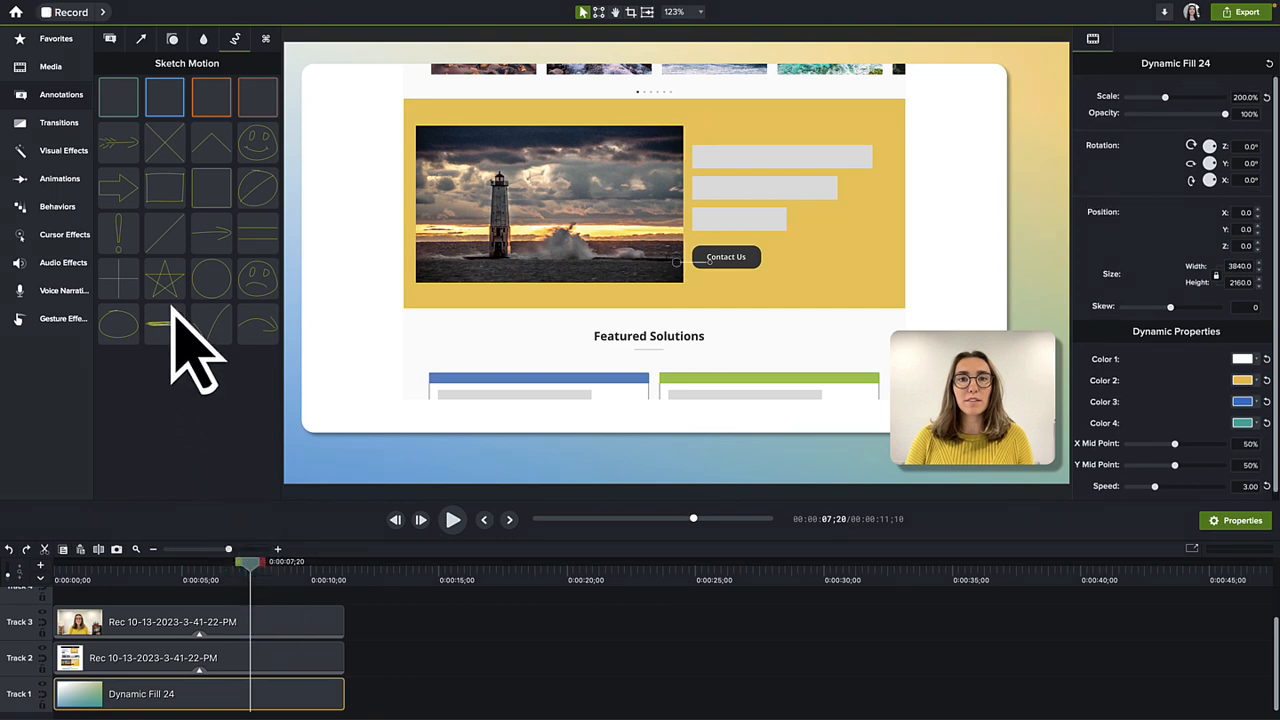
mouse_move(120, 100)
mouse_down()
mouse_move(232, 140)
mouse_move(723, 251)
mouse_up()
Step: Resize the Sketch Motion rectangle on all sides so it fits closely around the Contact Us button
drag(730, 177, 731, 234)
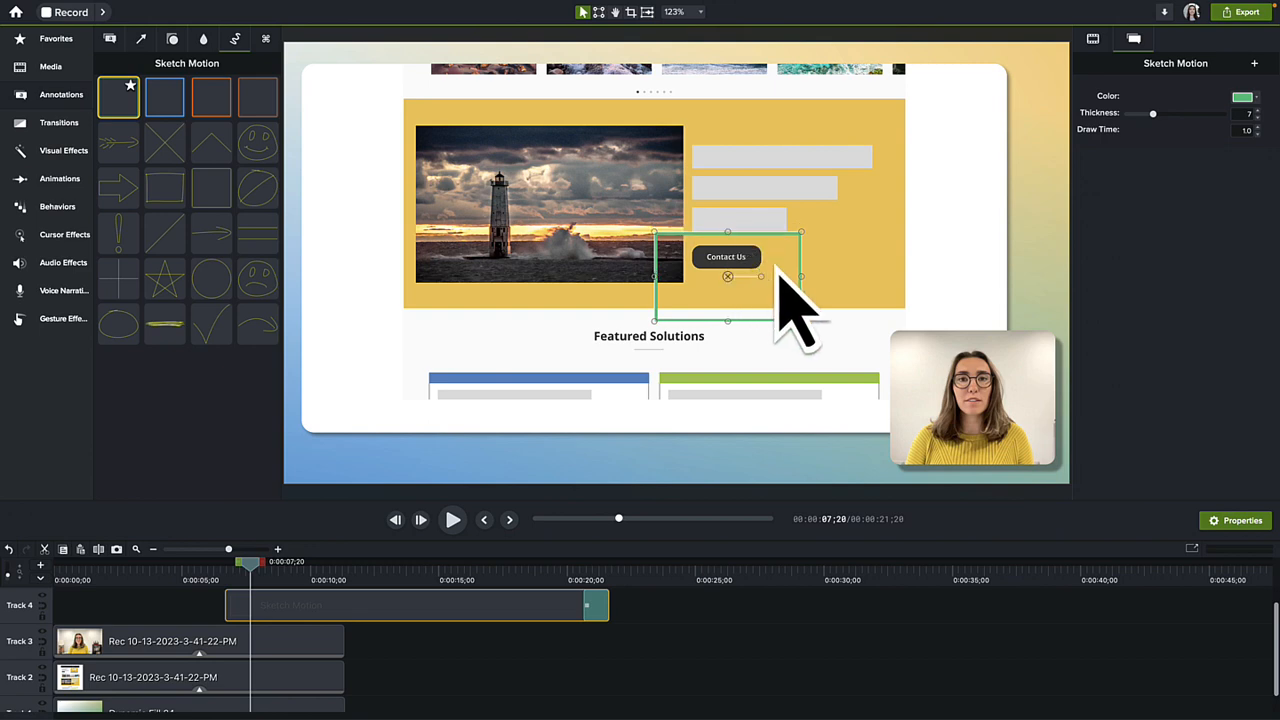
drag(802, 278, 778, 280)
drag(716, 321, 719, 286)
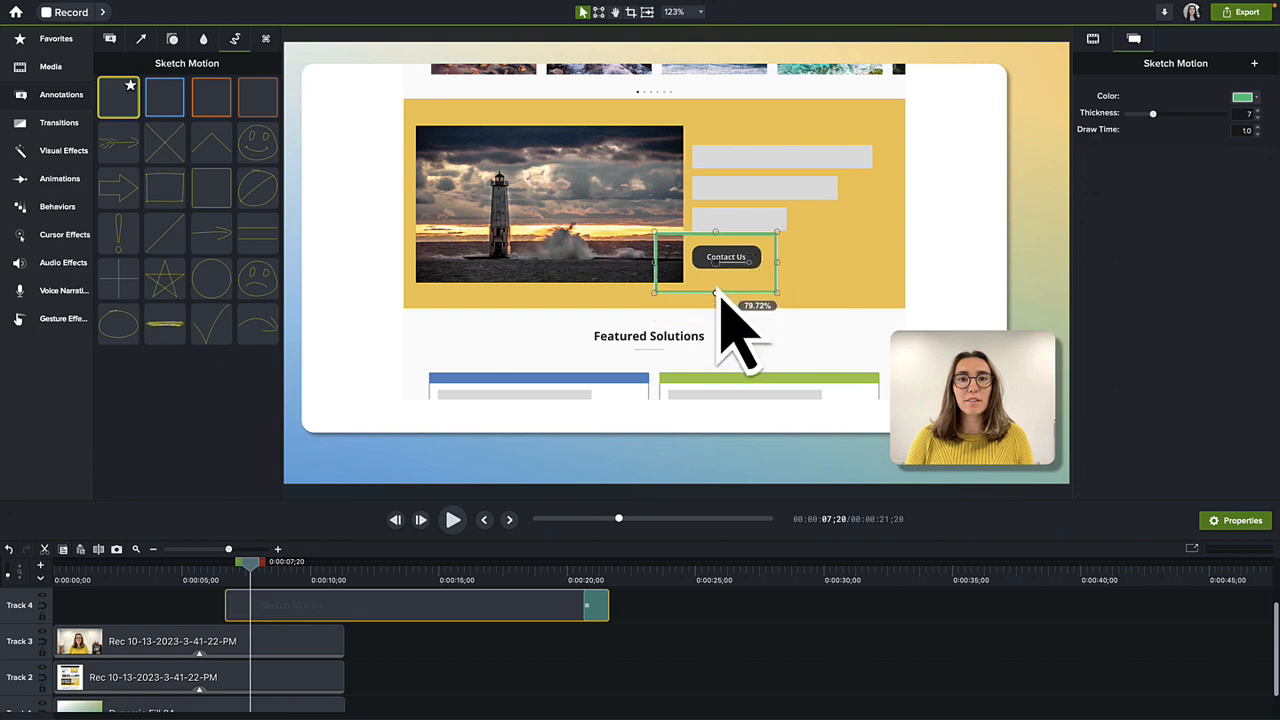
drag(655, 258, 673, 256)
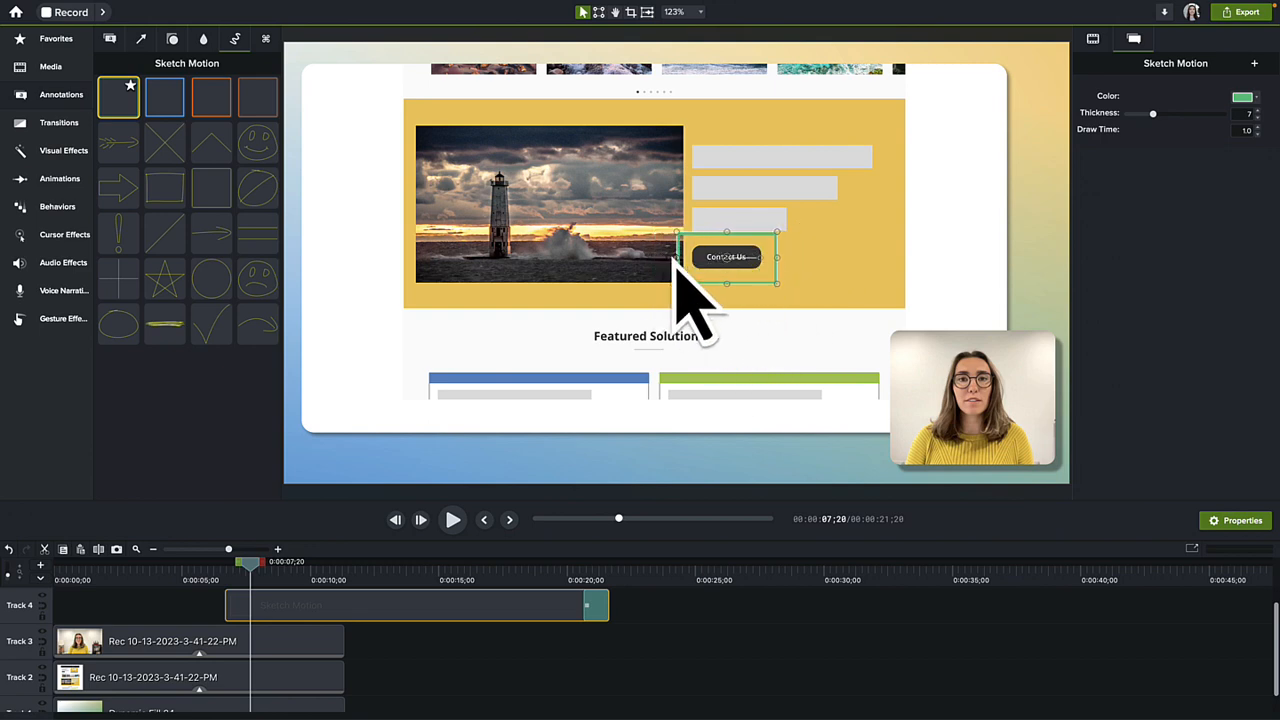
Step: Set the Sketch Motion rectangle's color to the Superior Surf theme's blue and its thickness to 15.9
click(1244, 98)
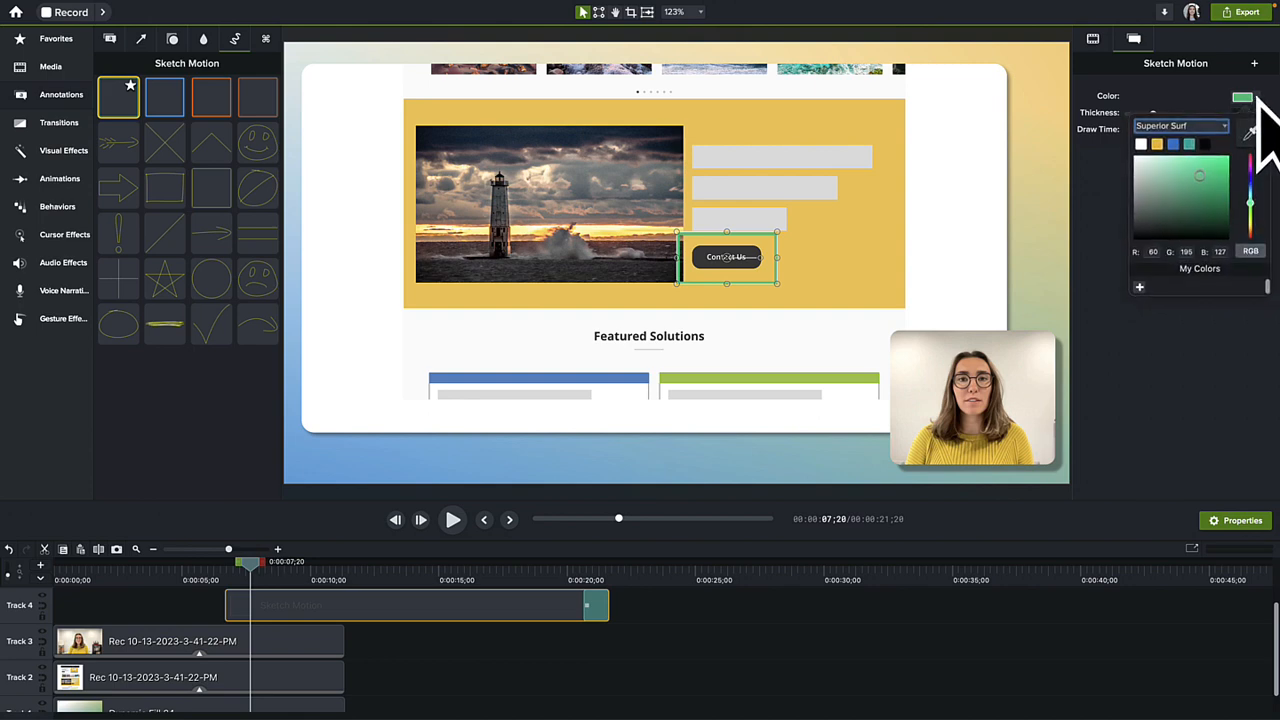
click(1173, 144)
drag(1155, 115, 1188, 114)
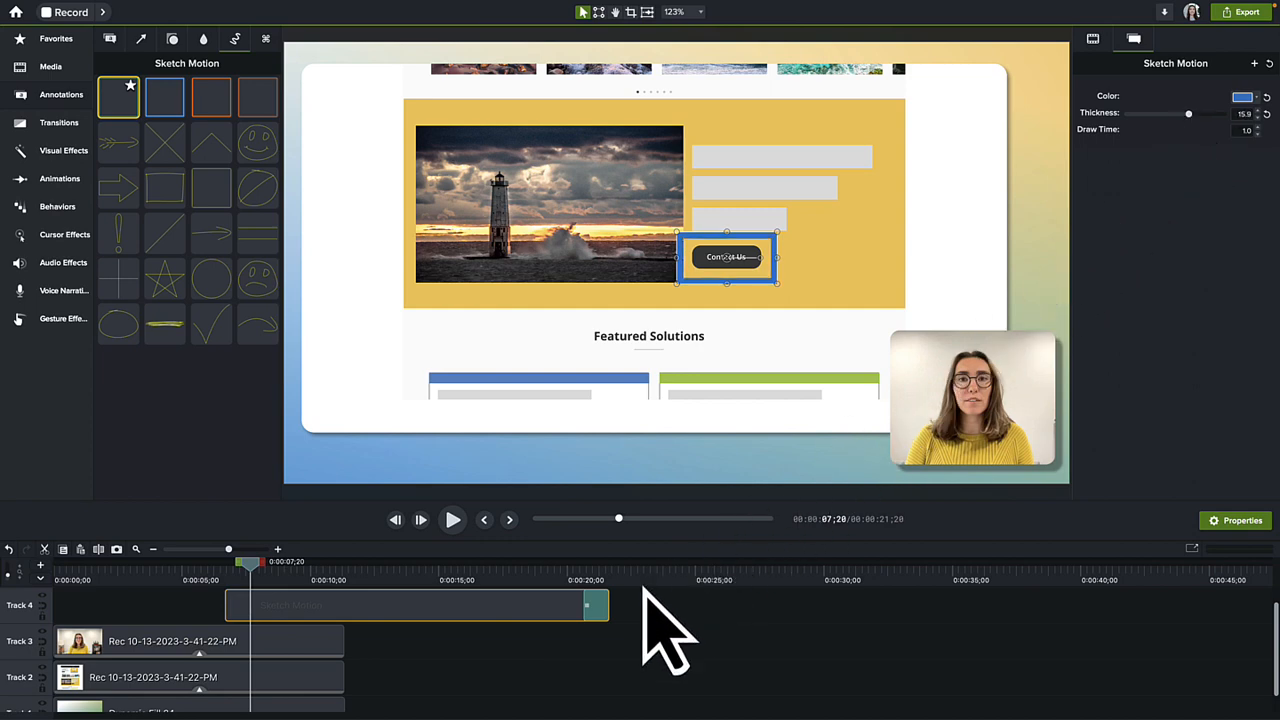
Step: Shorten the Sketch Motion clip on Track 4 to end at about 9 seconds and play it back from 0:00:06;14
drag(606, 605, 290, 618)
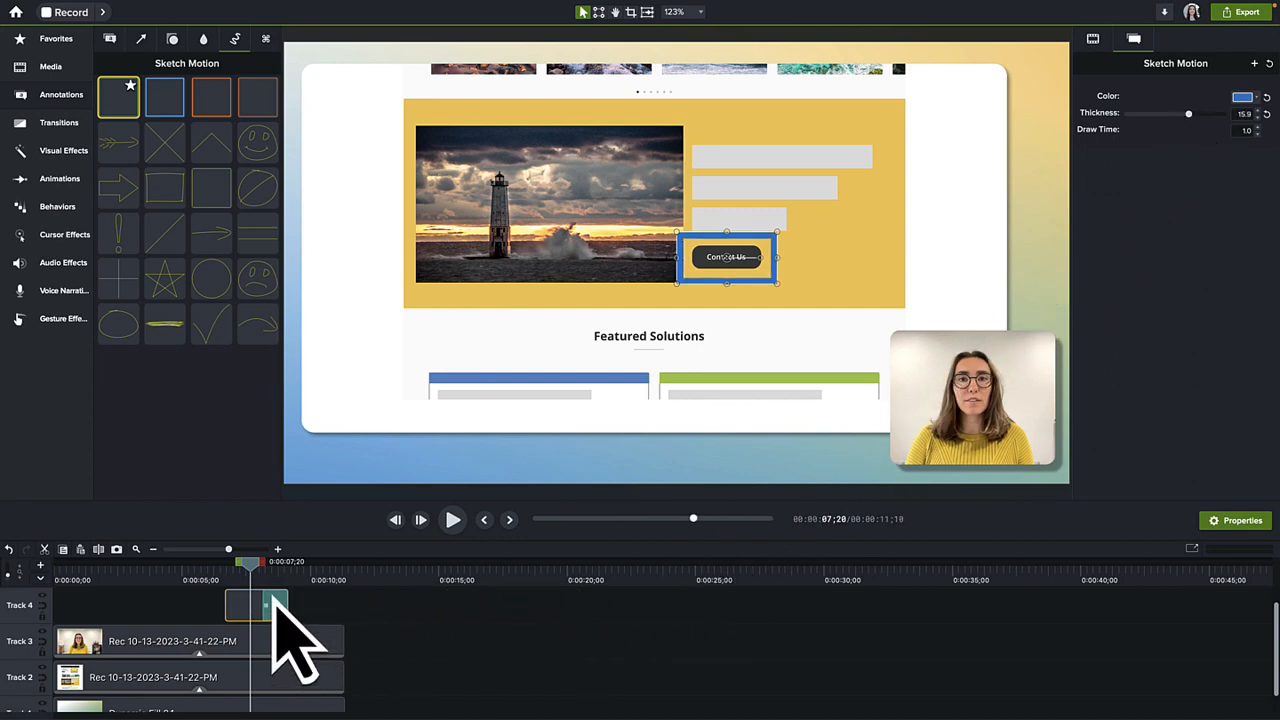
drag(250, 562, 222, 563)
click(435, 553)
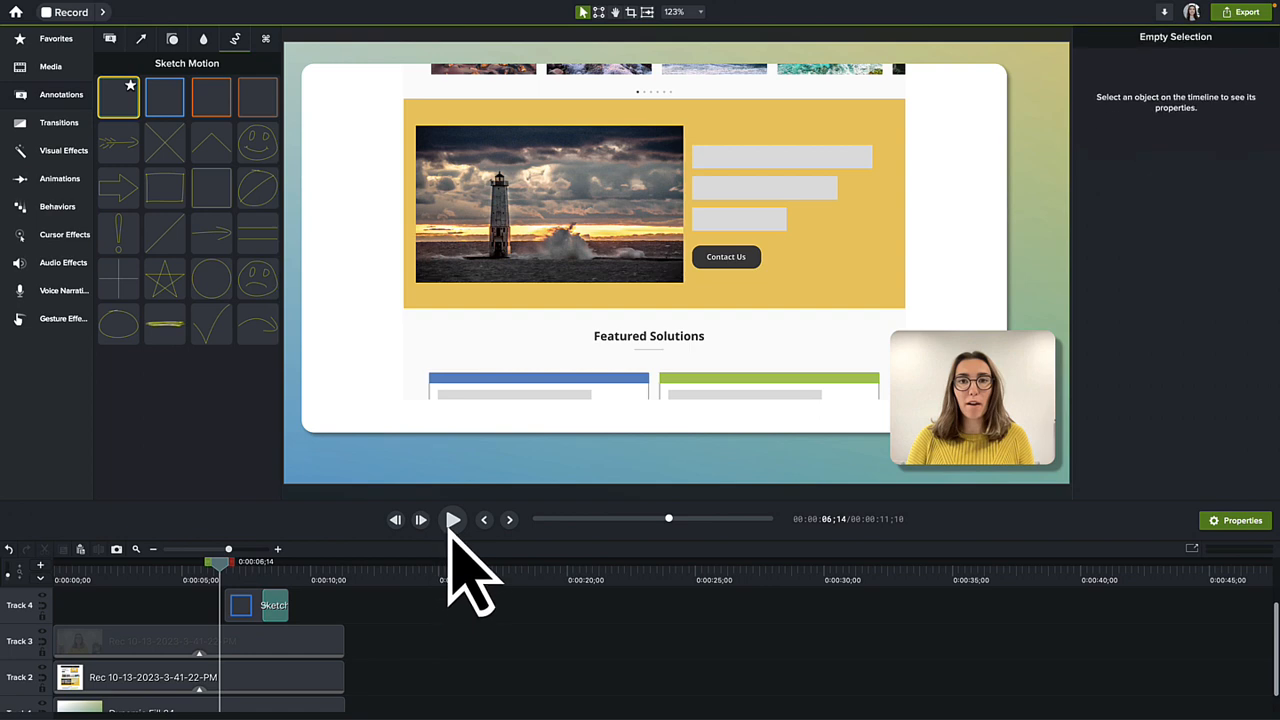
click(452, 519)
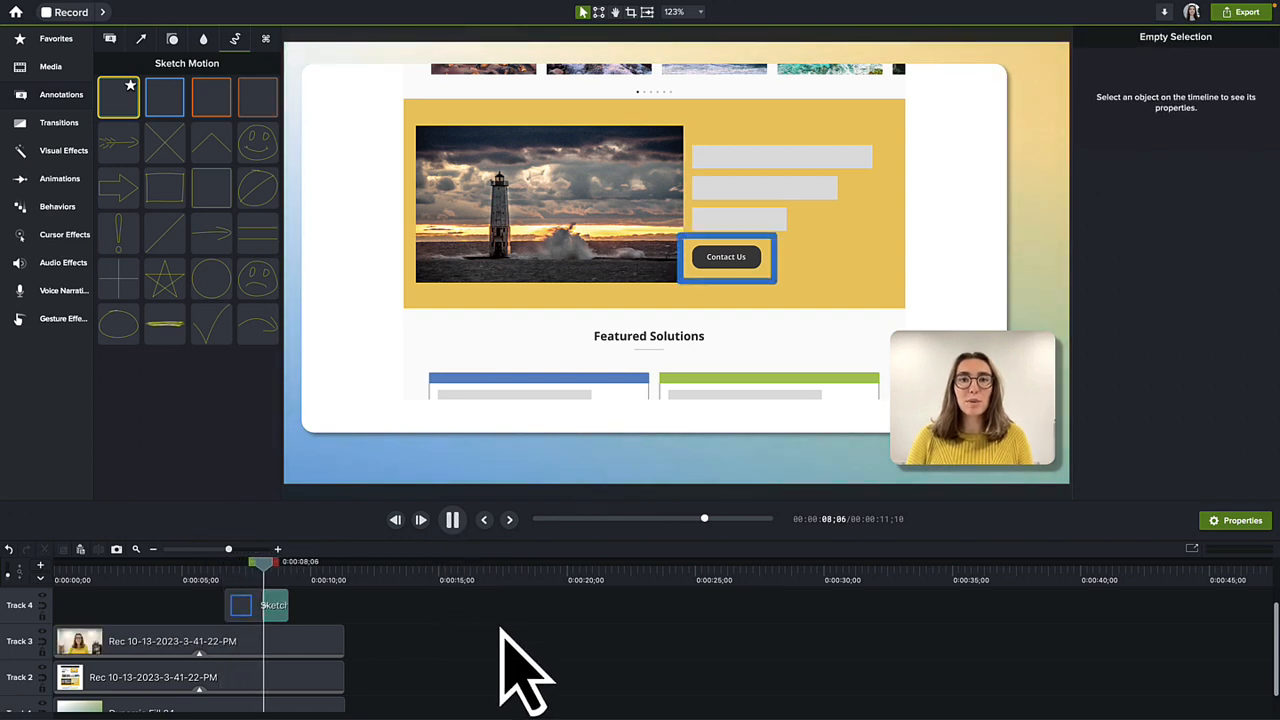
click(453, 520)
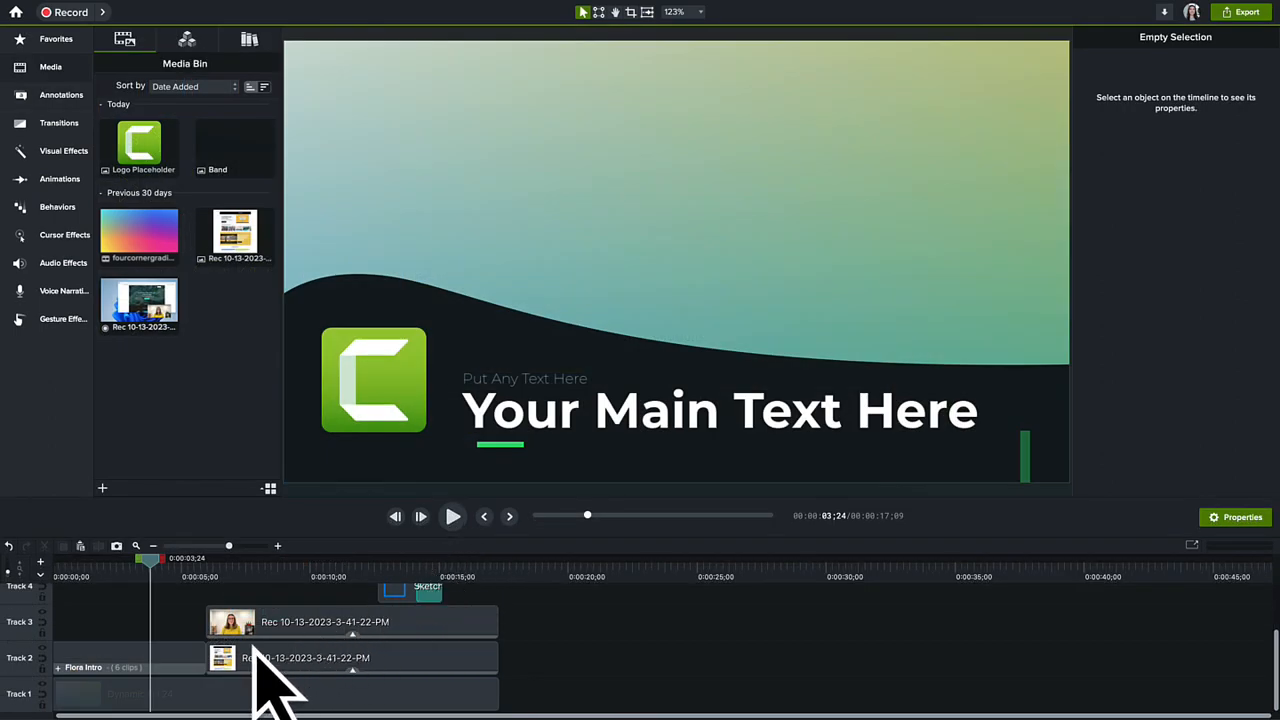
Step: Apply the Superior Surf theme to the Flora Intro clip on Track 2
click(179, 672)
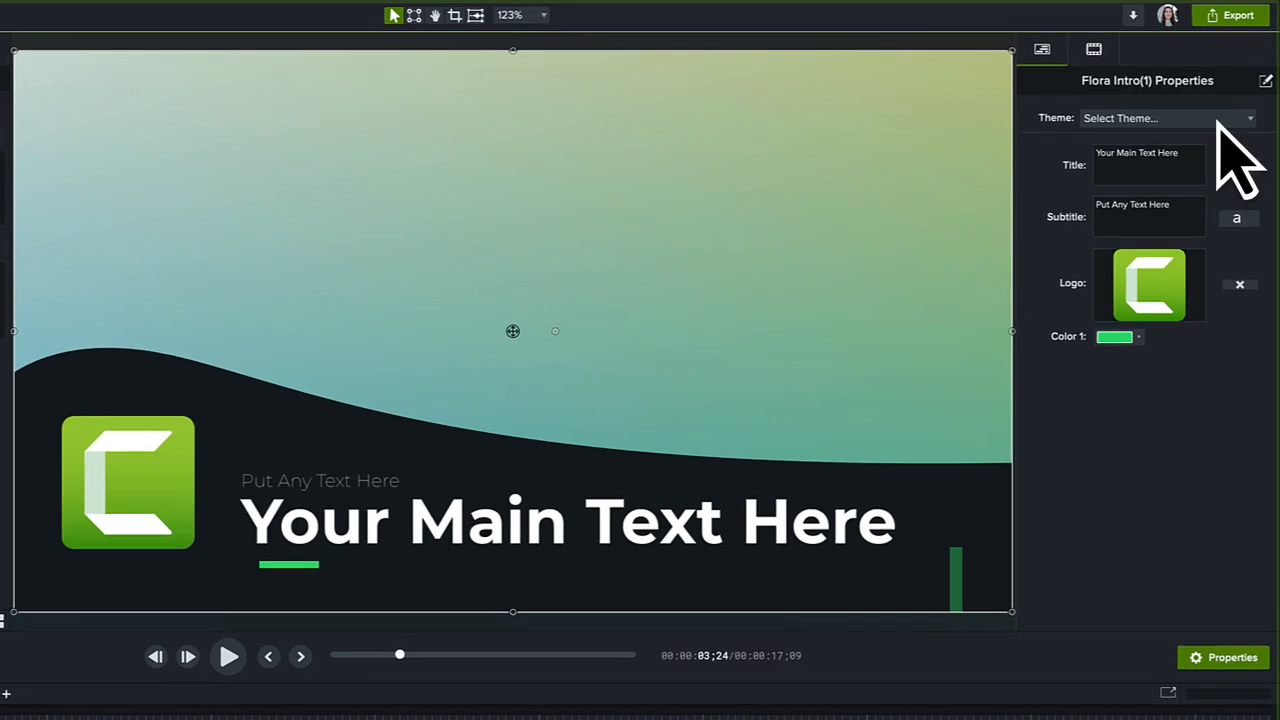
click(1220, 120)
click(1216, 238)
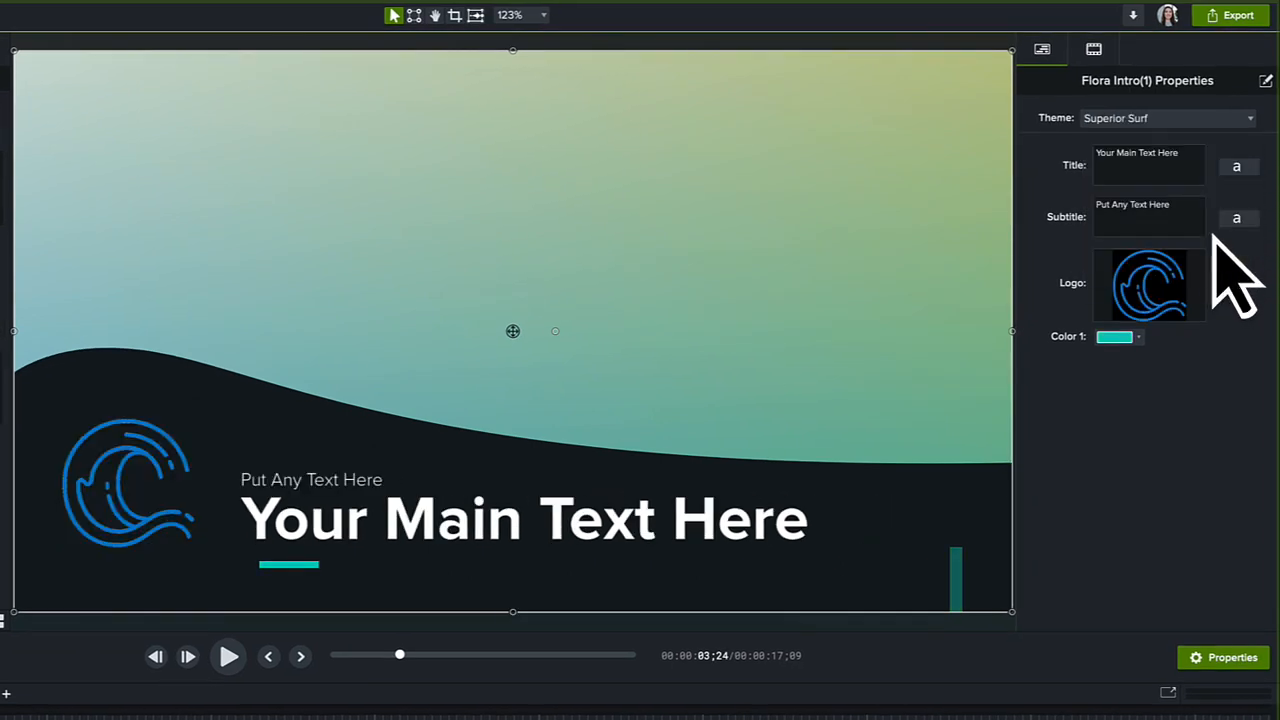
Step: Set the Flora Intro's title to Superior Surf and its subtitle to the person's first name, and check the subtitle's font settings
click(1187, 160)
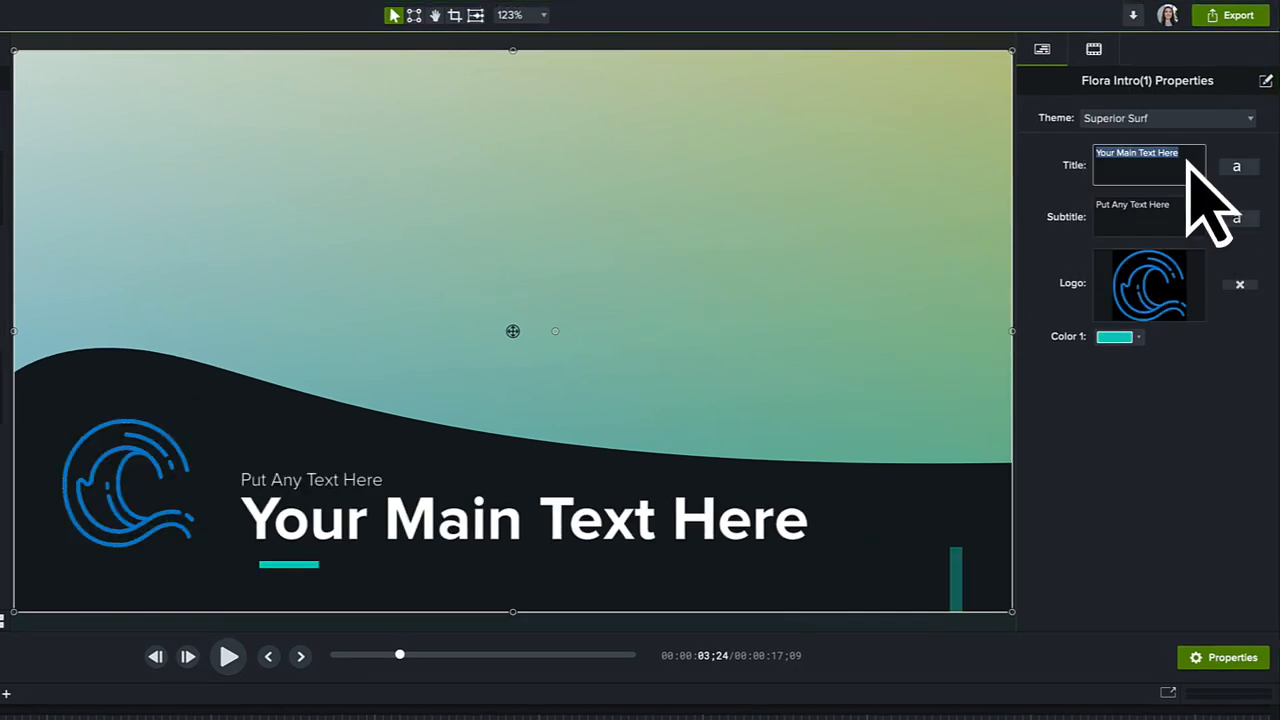
text(Superior Surf)
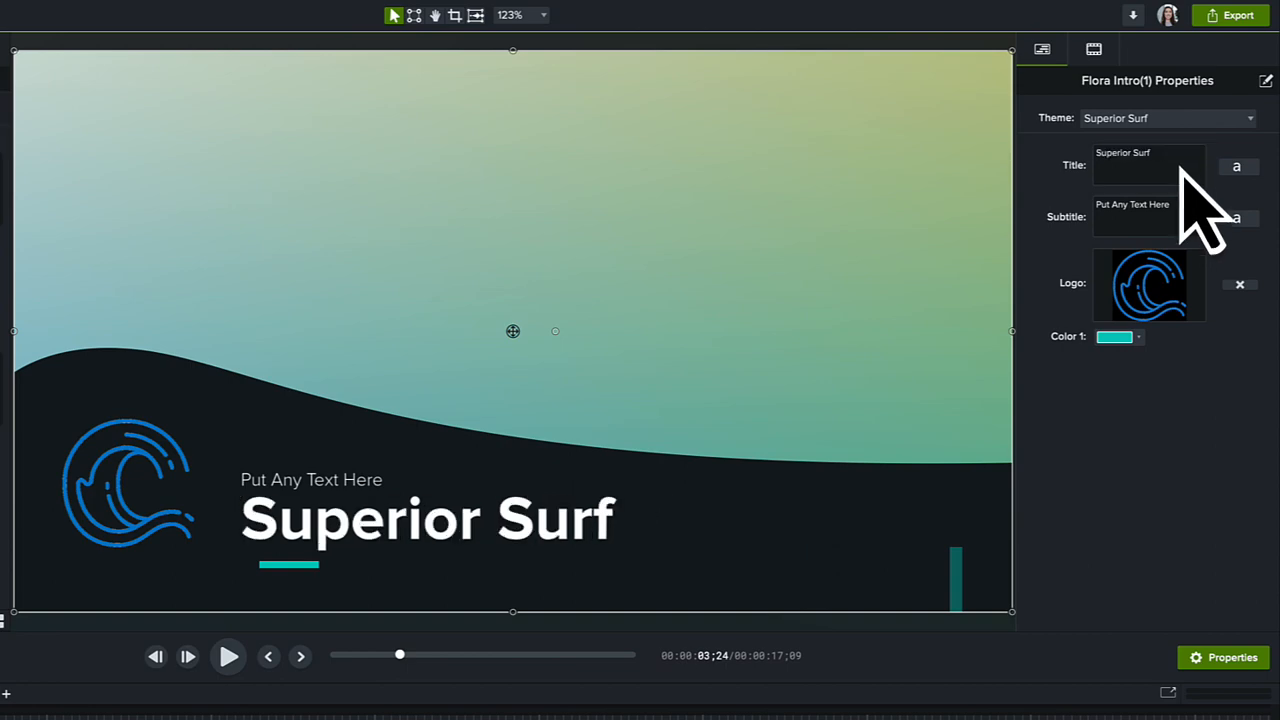
click(1142, 214)
text(Carson)
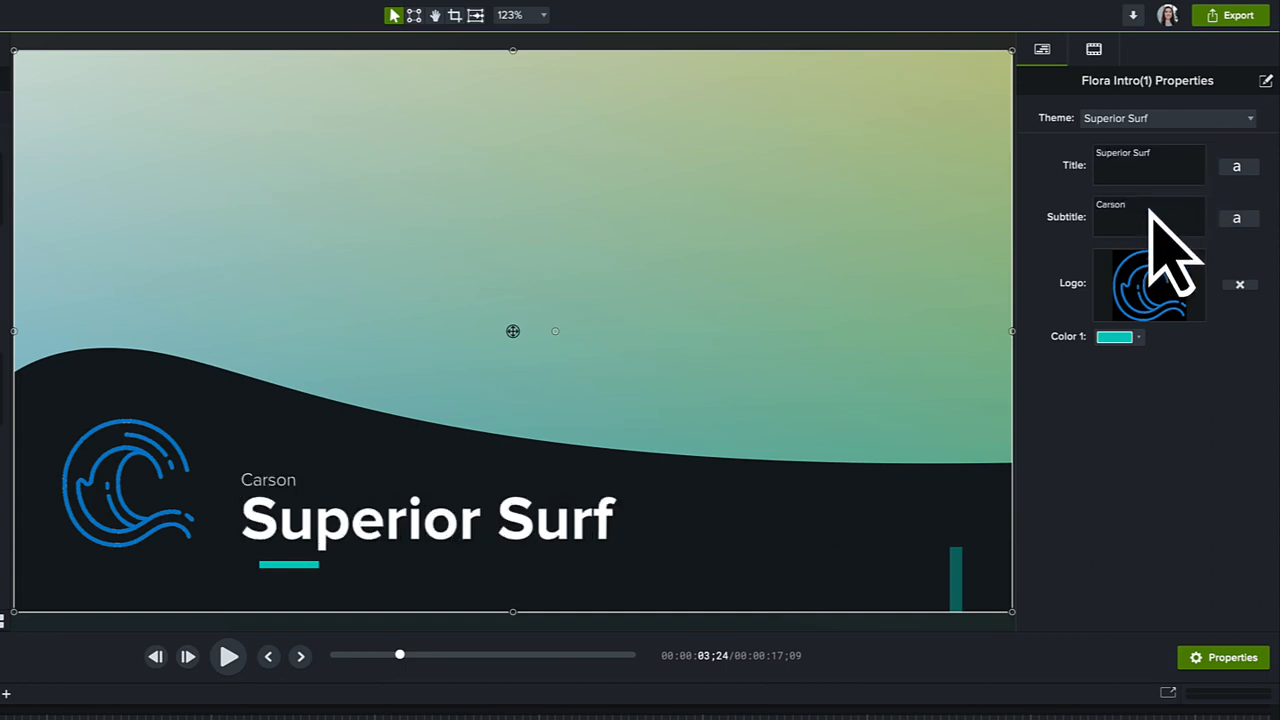
click(1245, 218)
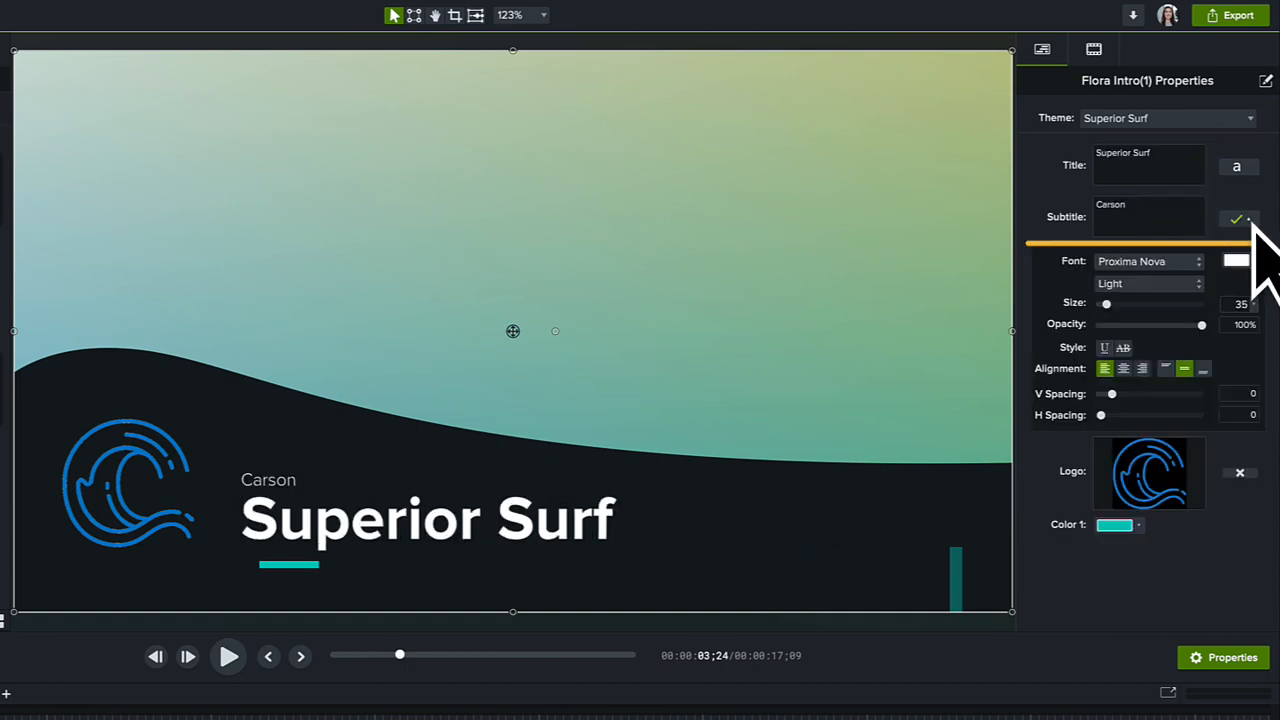
click(1248, 220)
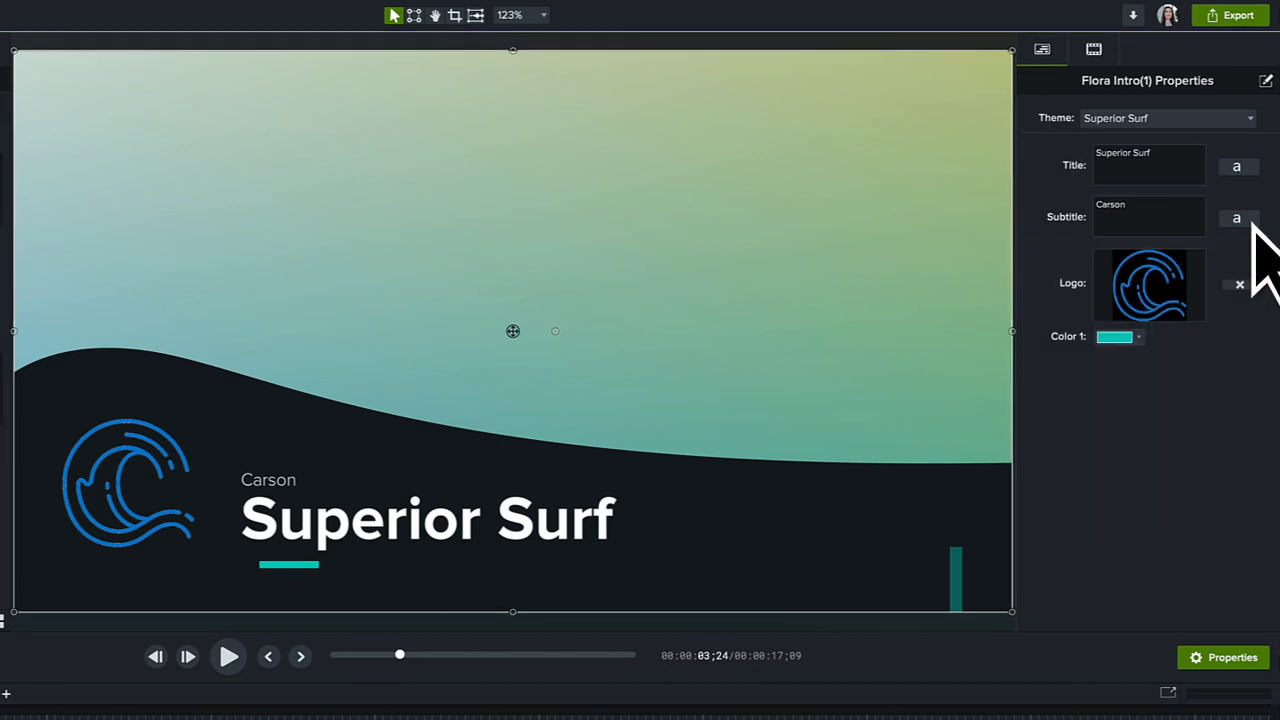
Step: Set the Flora Intro's Color 1 to the Superior Surf theme's yellow and play the video back from 0:00:03;24
click(1140, 339)
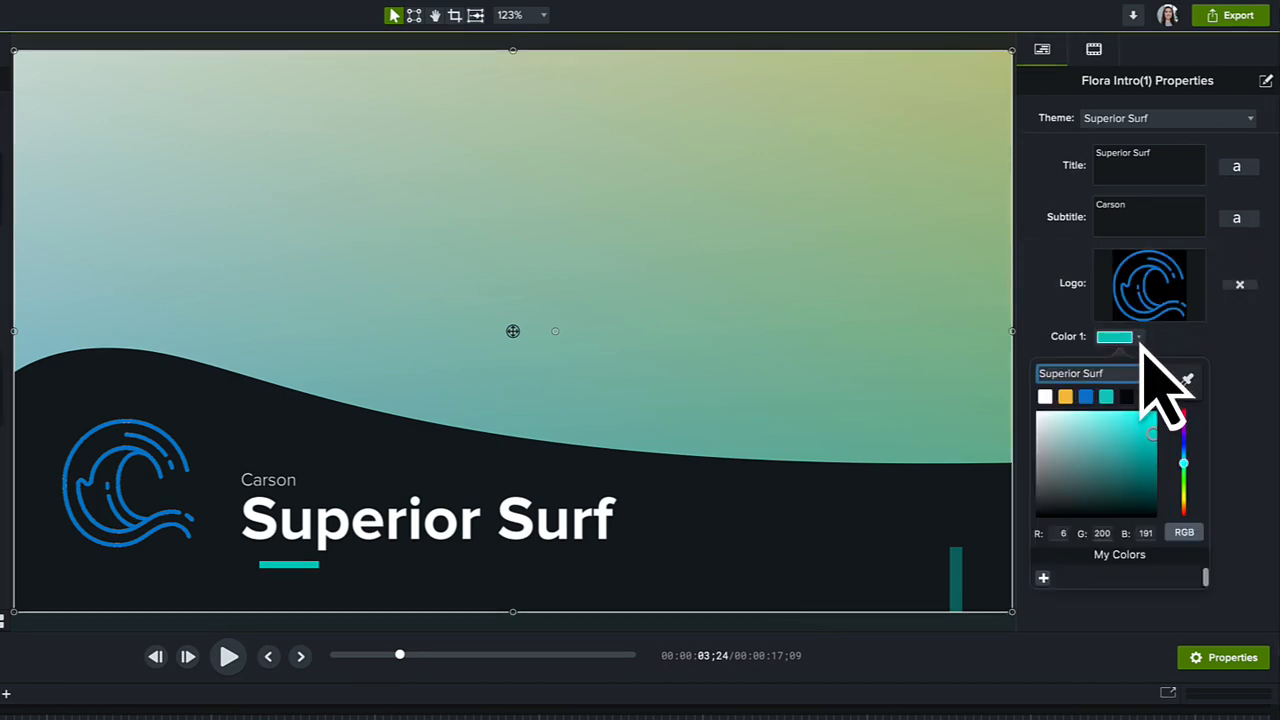
click(1066, 397)
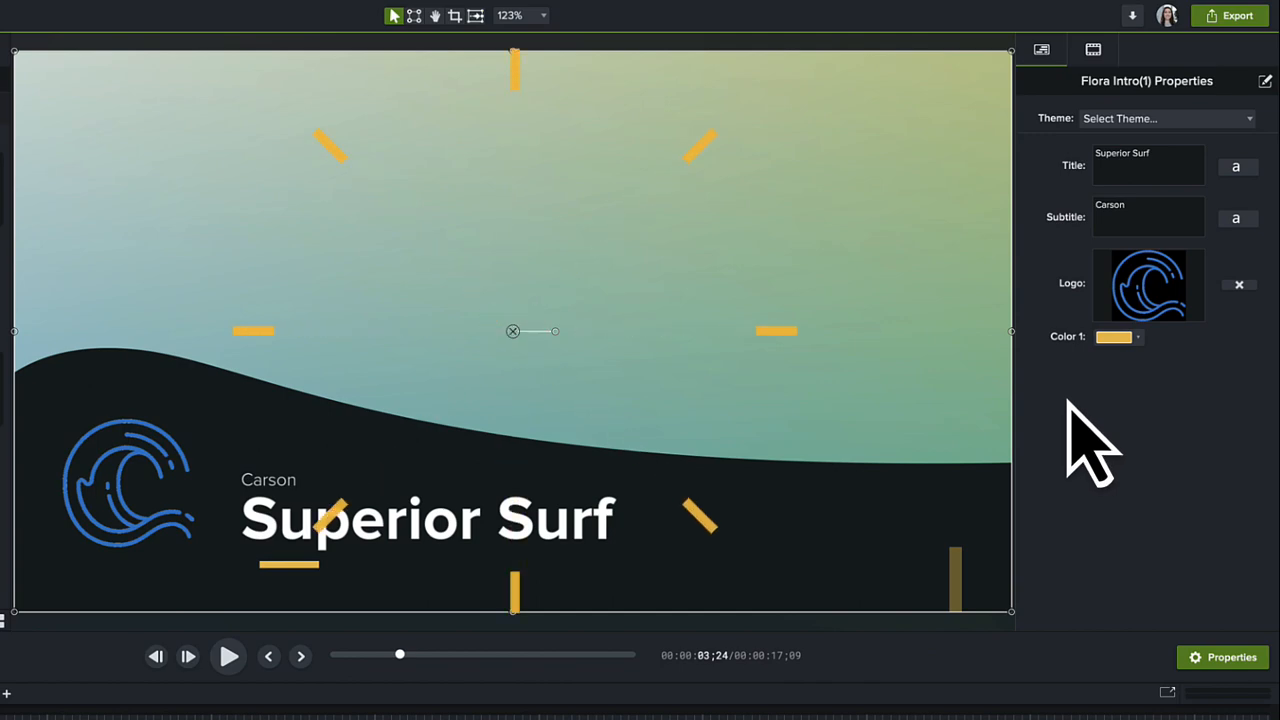
click(229, 656)
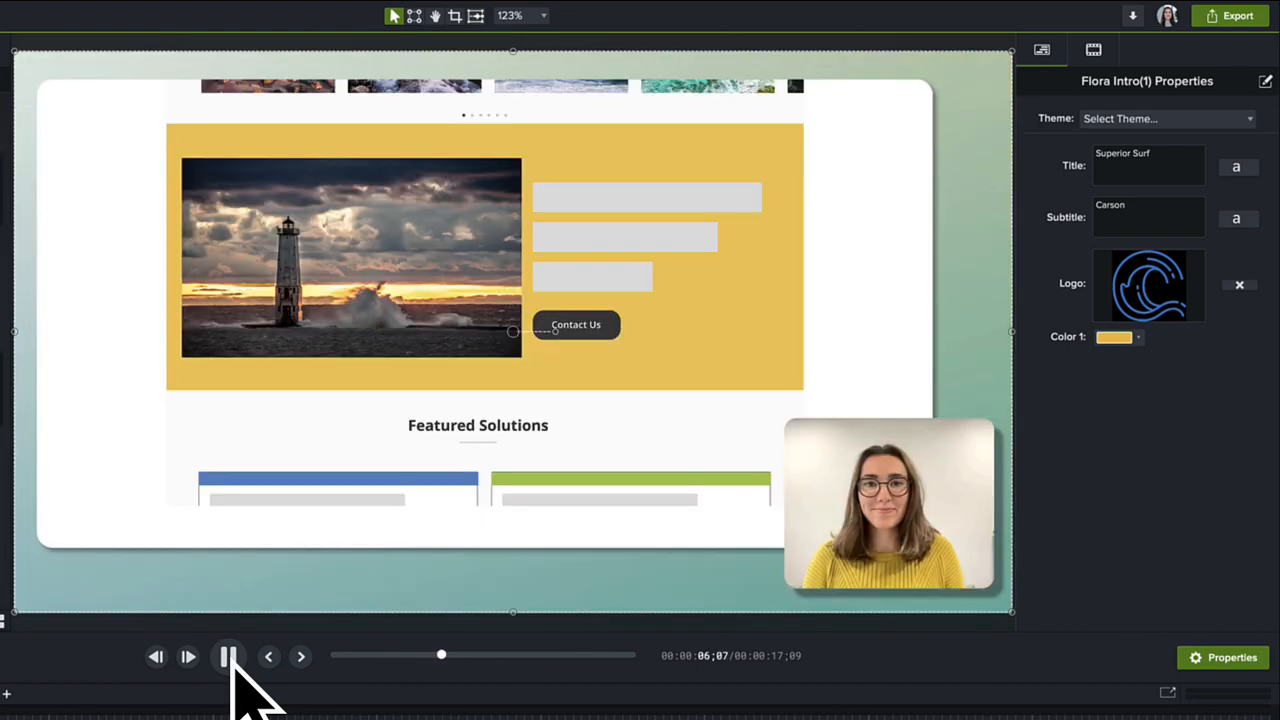
click(229, 656)
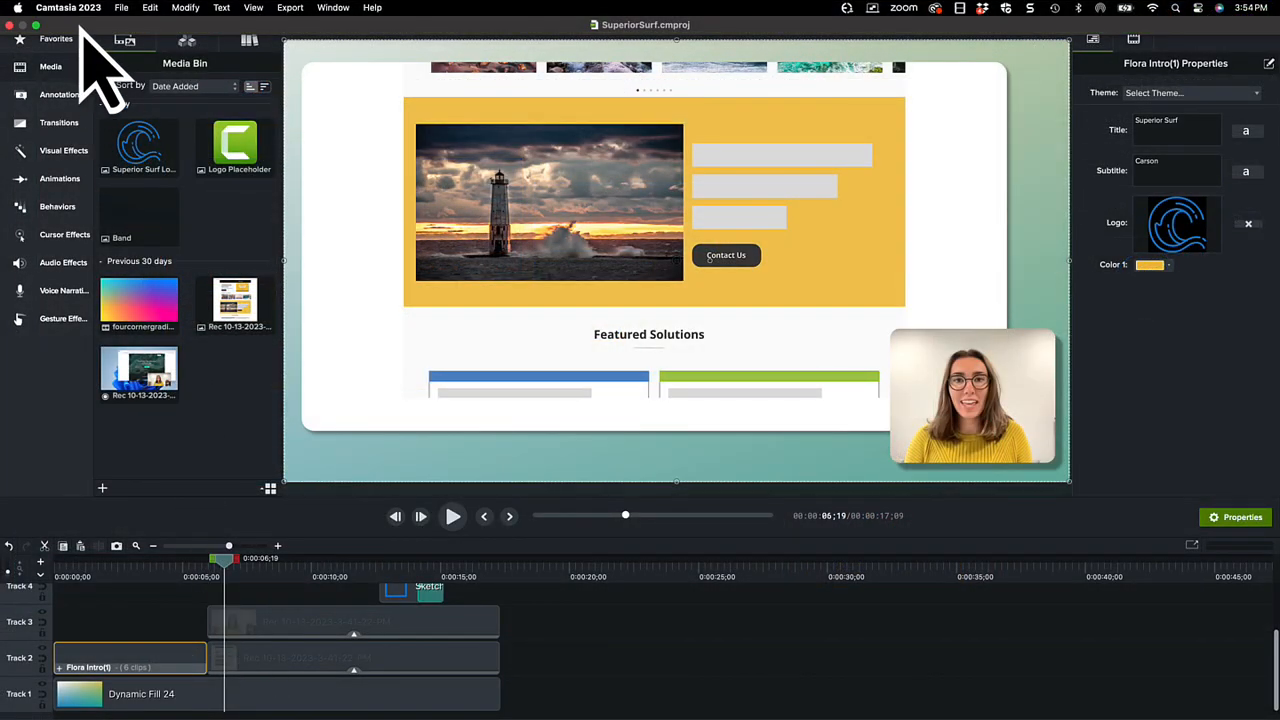
Step: Export the Superior Surf theme from the Theme Manager
click(76, 10)
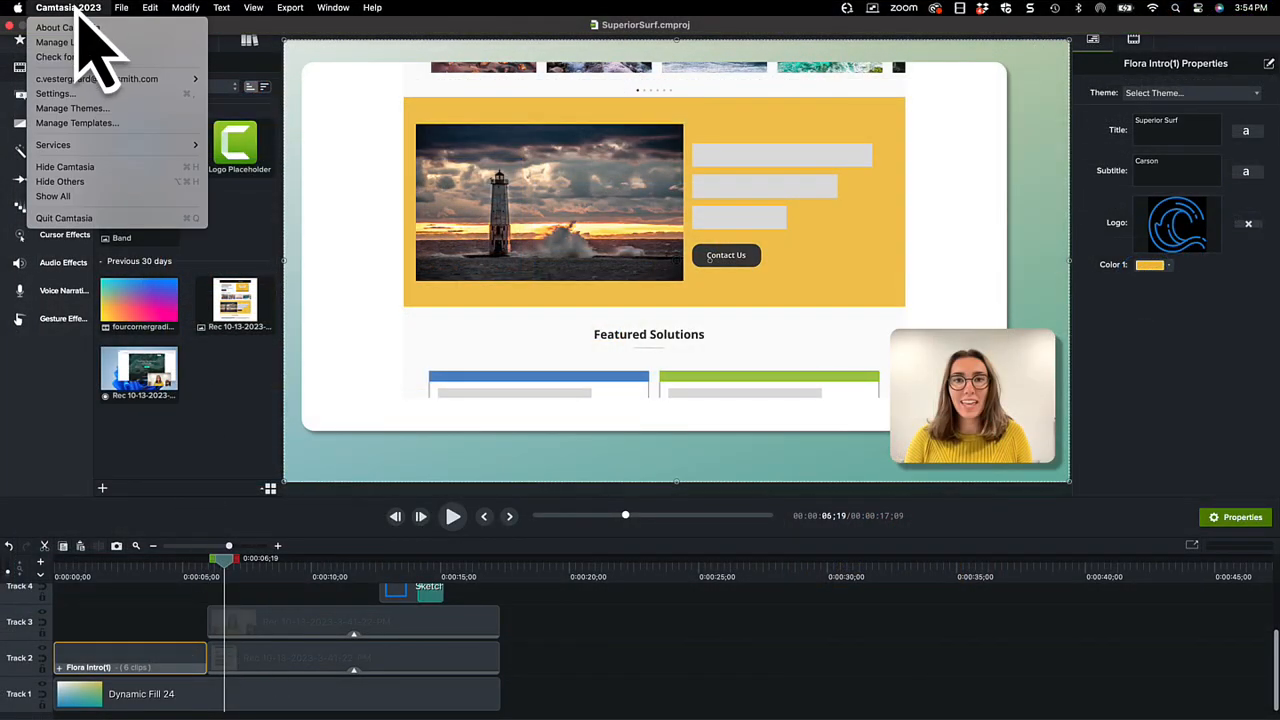
click(131, 108)
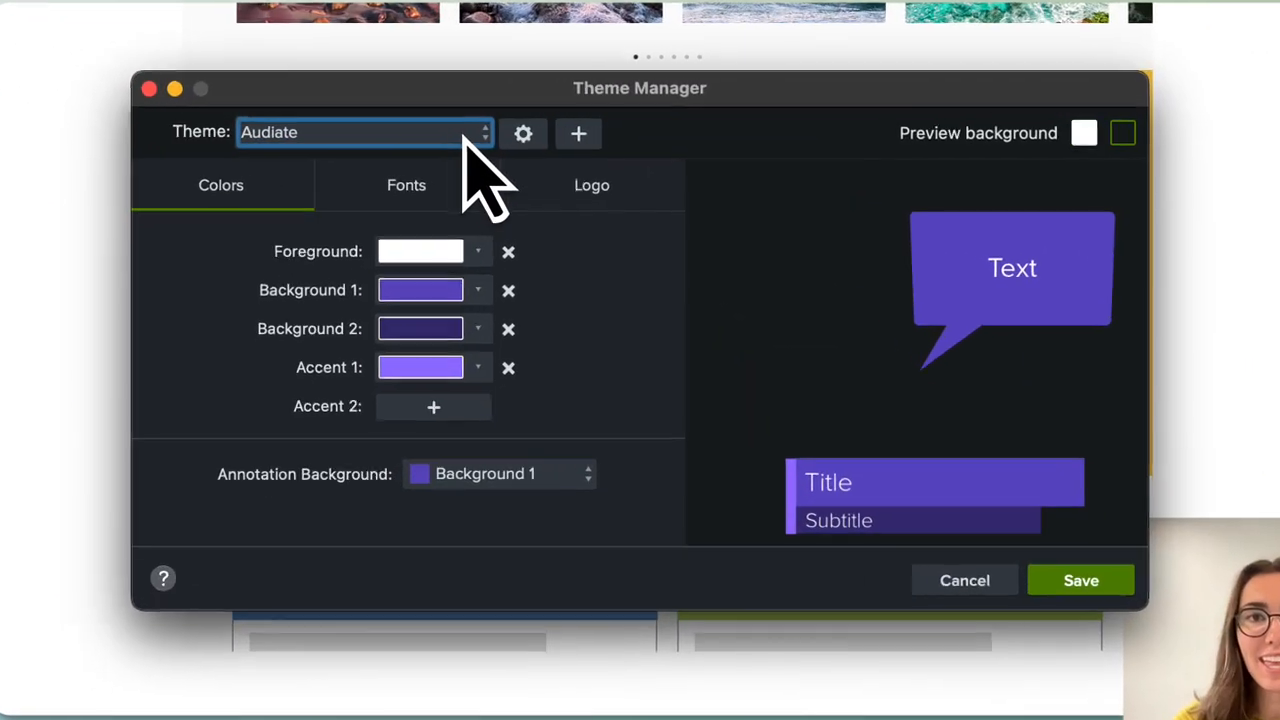
click(557, 127)
click(392, 283)
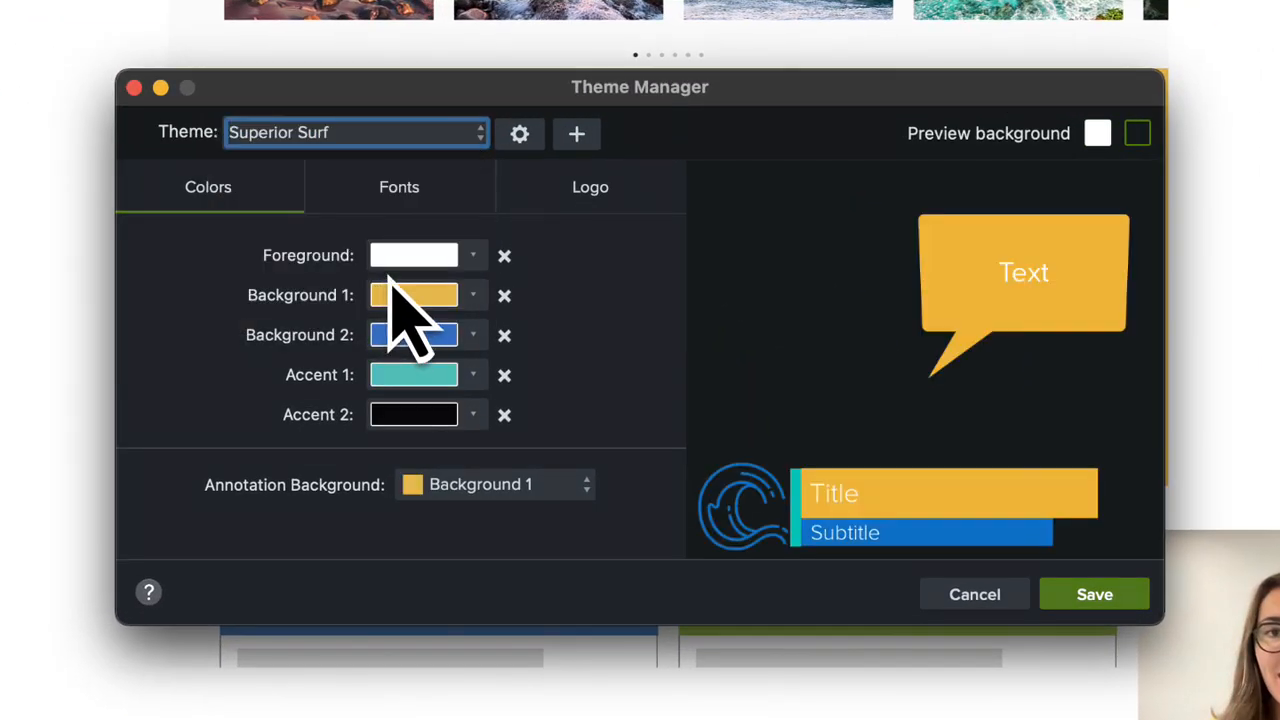
click(521, 136)
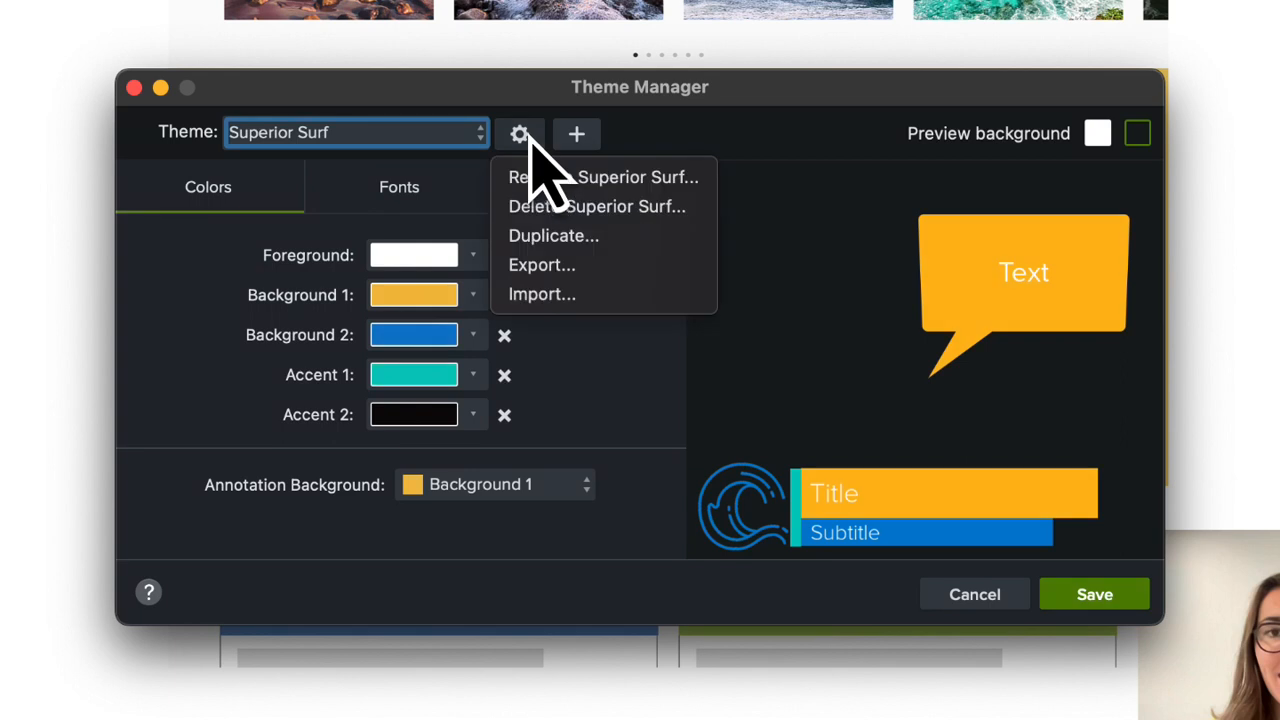
click(598, 268)
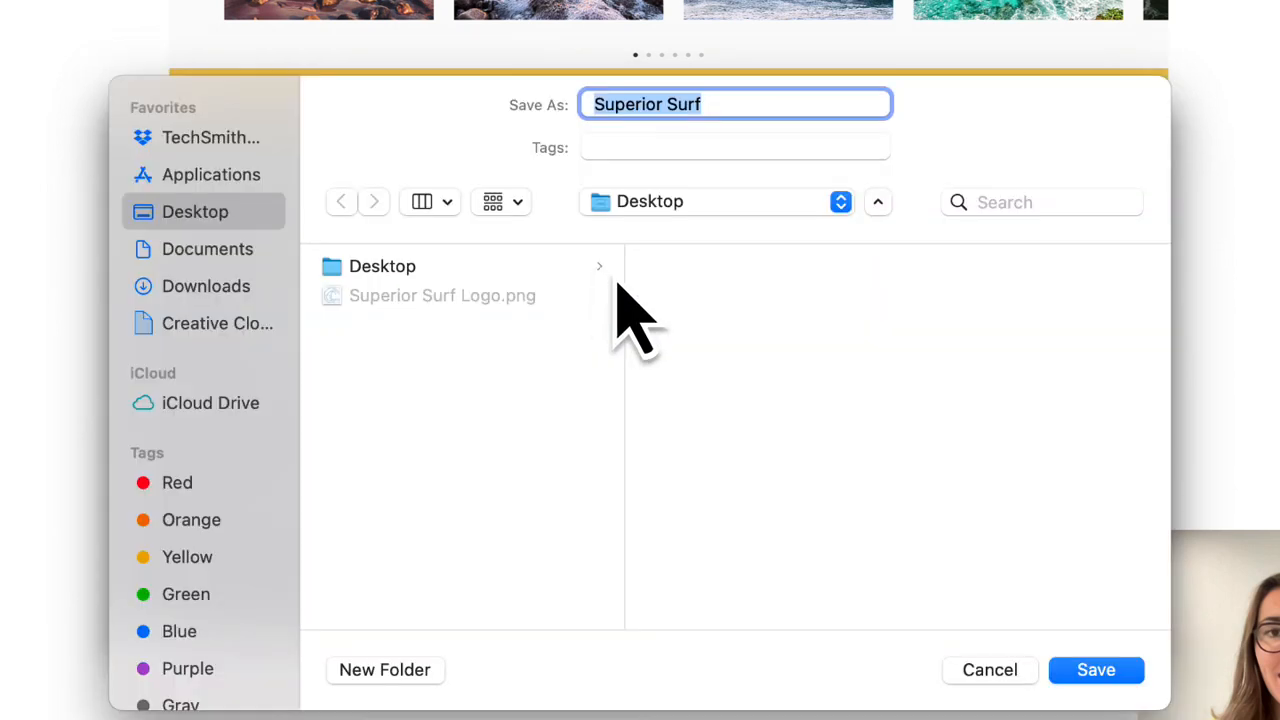